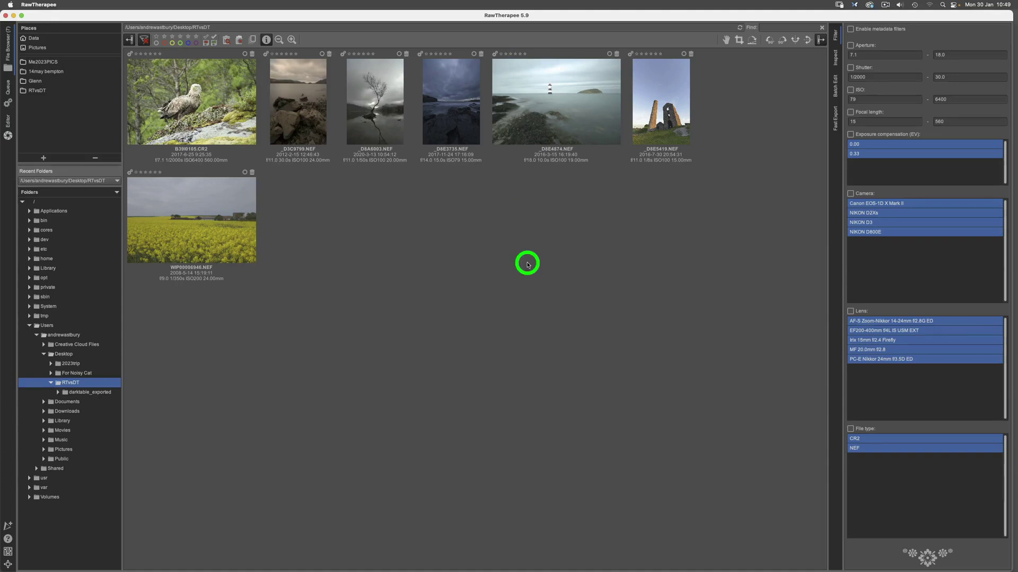
# Pick out WIP00006946.NEF among the seven raw thumbnails in the RTvsDT folder
pyautogui.moveTo(432, 569)
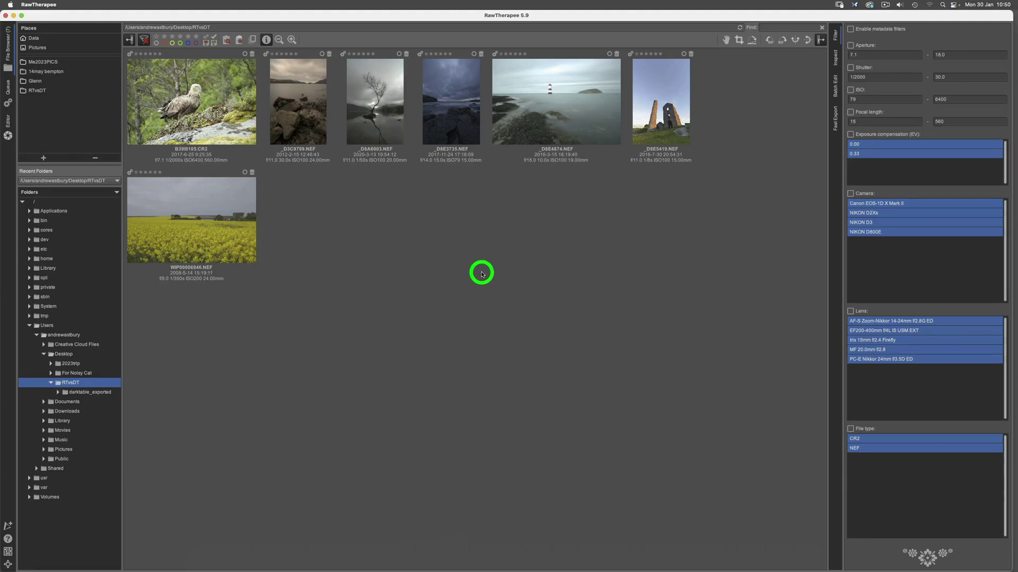
# Open WIP00006946.NEF in the Editor and switch its Color tab input profile to Custom
pyautogui.click(180, 229)
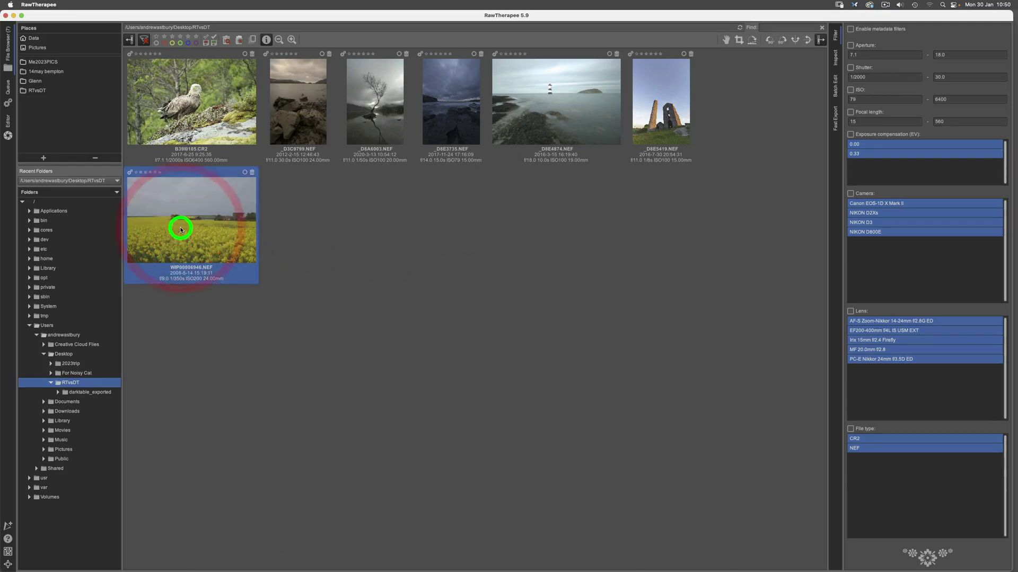
pyautogui.doubleClick(181, 228)
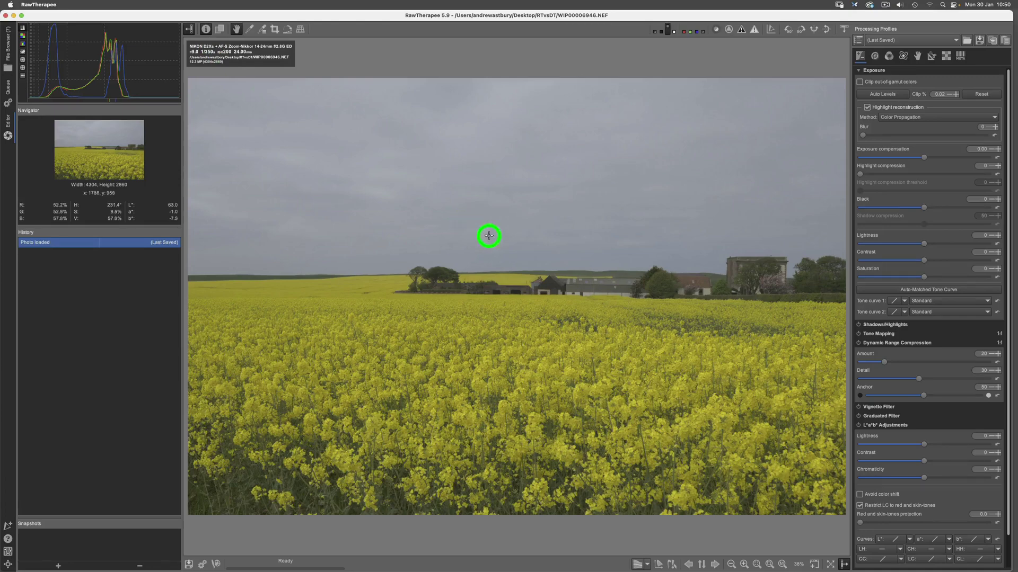
pyautogui.click(889, 56)
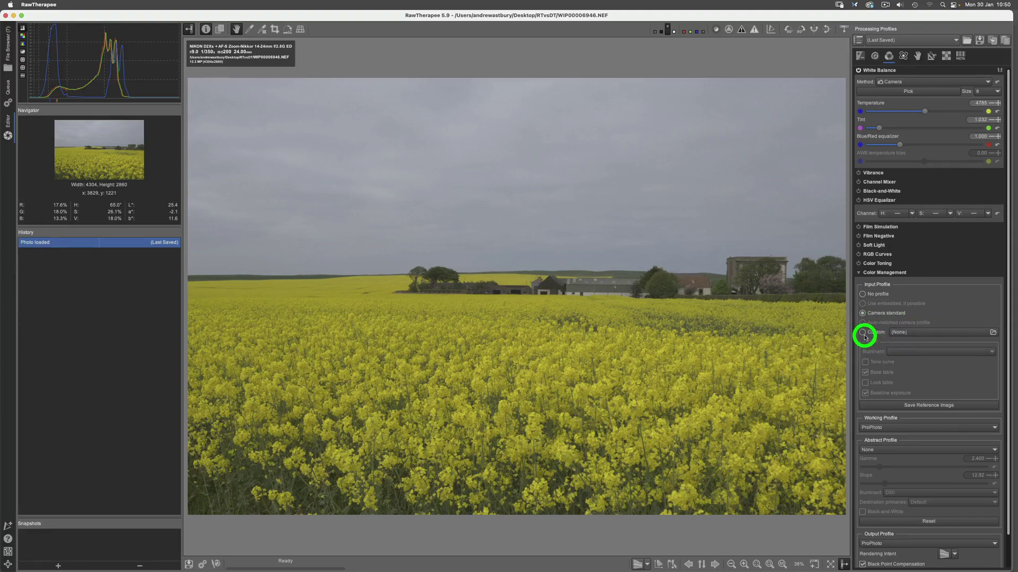
pyautogui.click(862, 334)
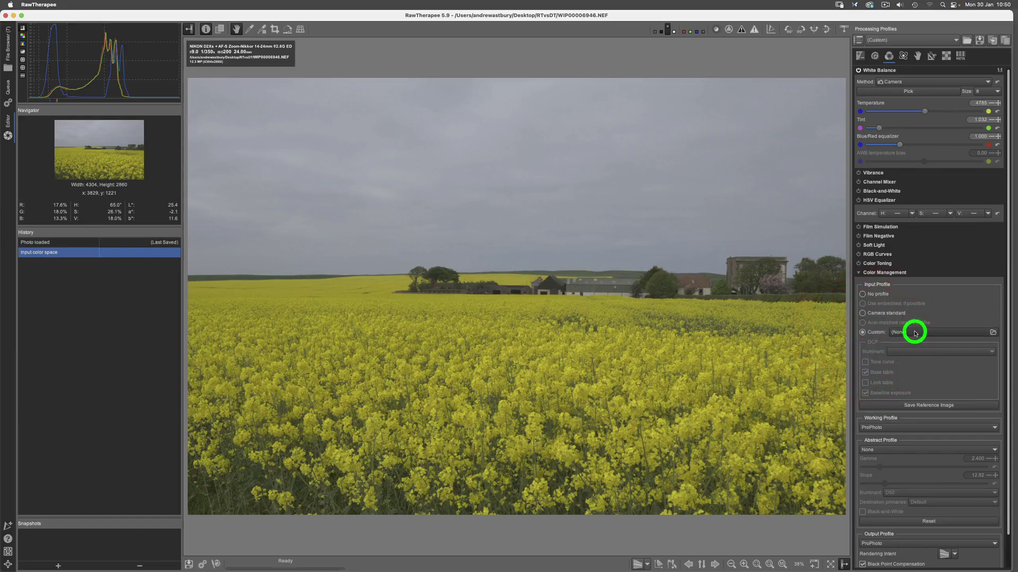
# Load 2022CameraProfiles > Camera > Nikon D2Xs > Nikon D2Xs Camera Neutral.dcp as the custom profile
pyautogui.click(915, 333)
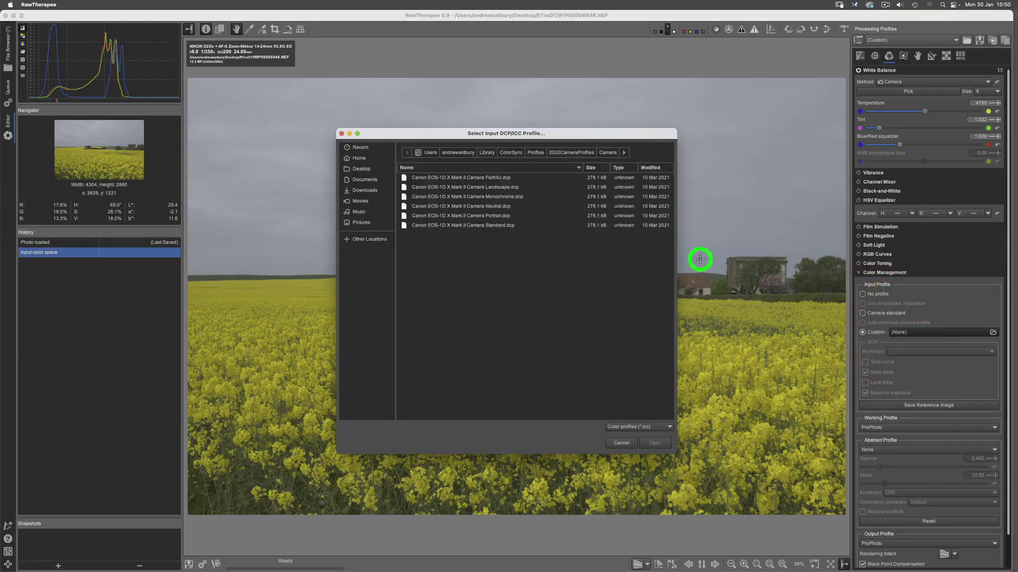
pyautogui.click(567, 154)
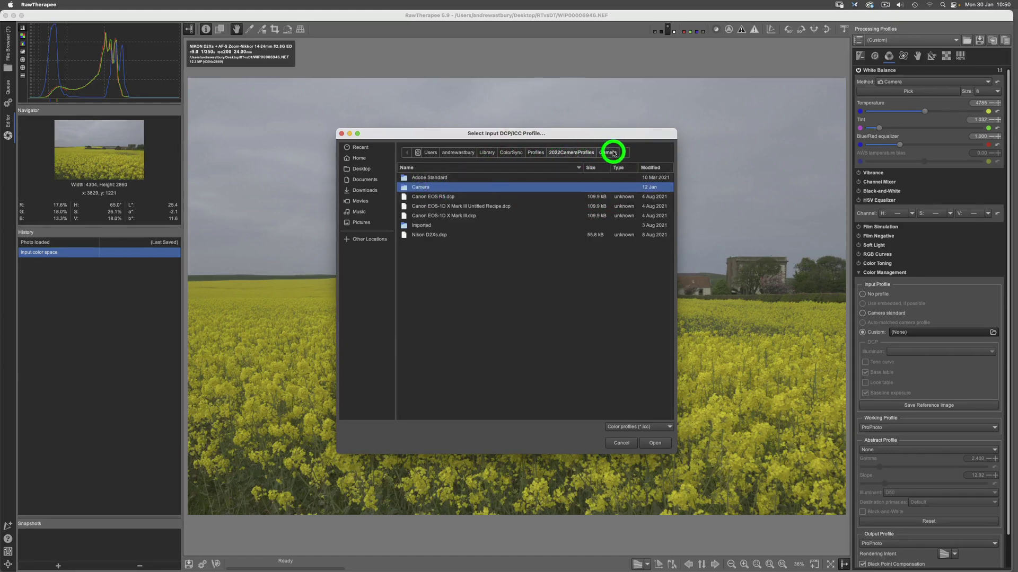
pyautogui.click(614, 154)
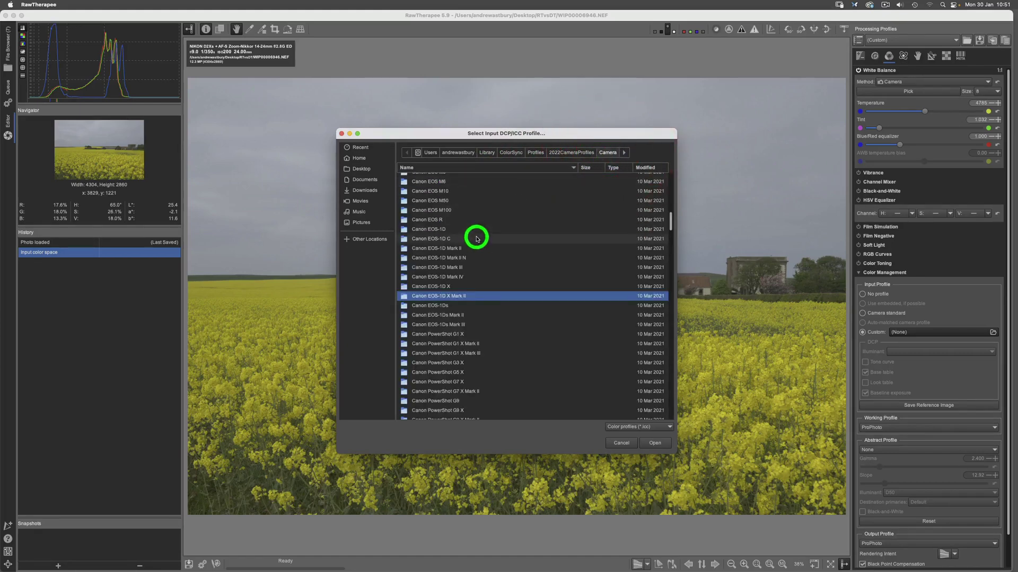
pyautogui.scroll(-10, 470, 308)
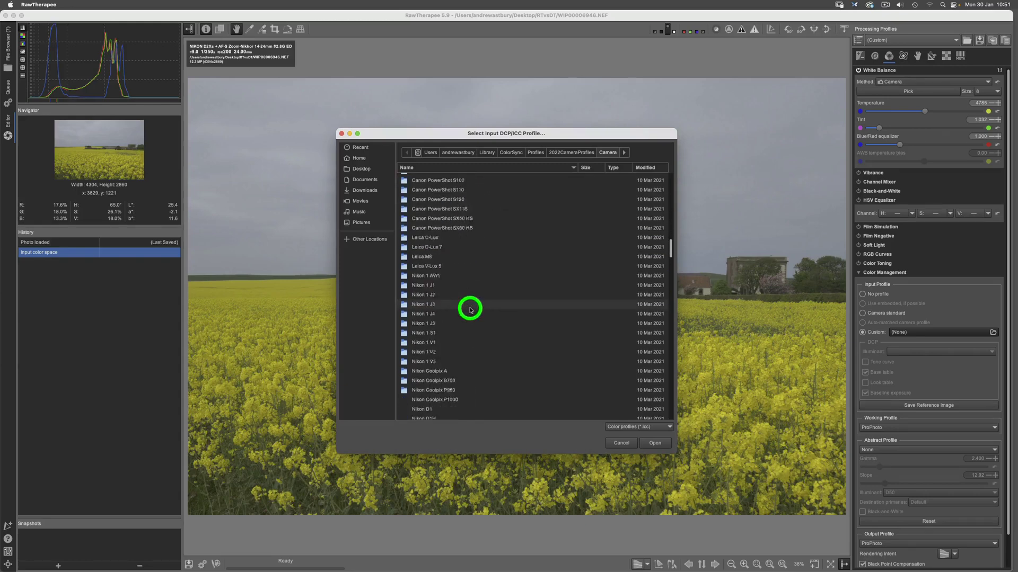
pyautogui.scroll(-2, 469, 309)
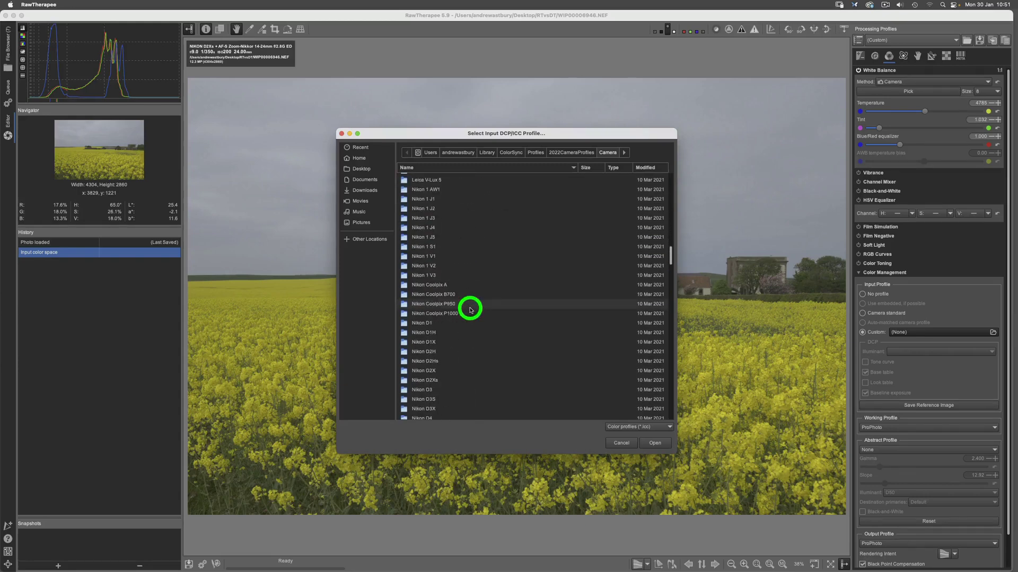
pyautogui.scroll(-2, 470, 309)
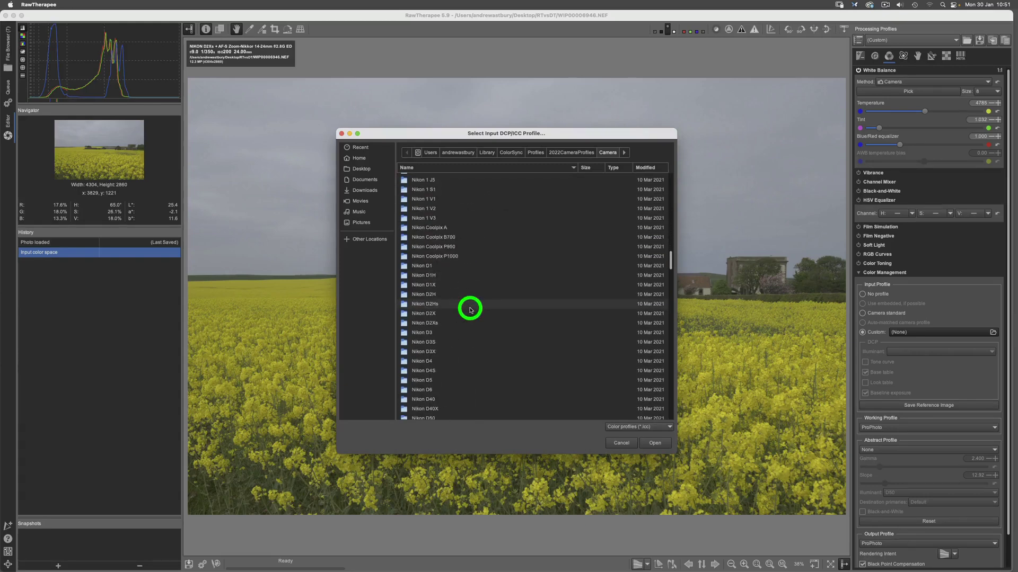
pyautogui.click(439, 326)
pyautogui.doubleClick(439, 325)
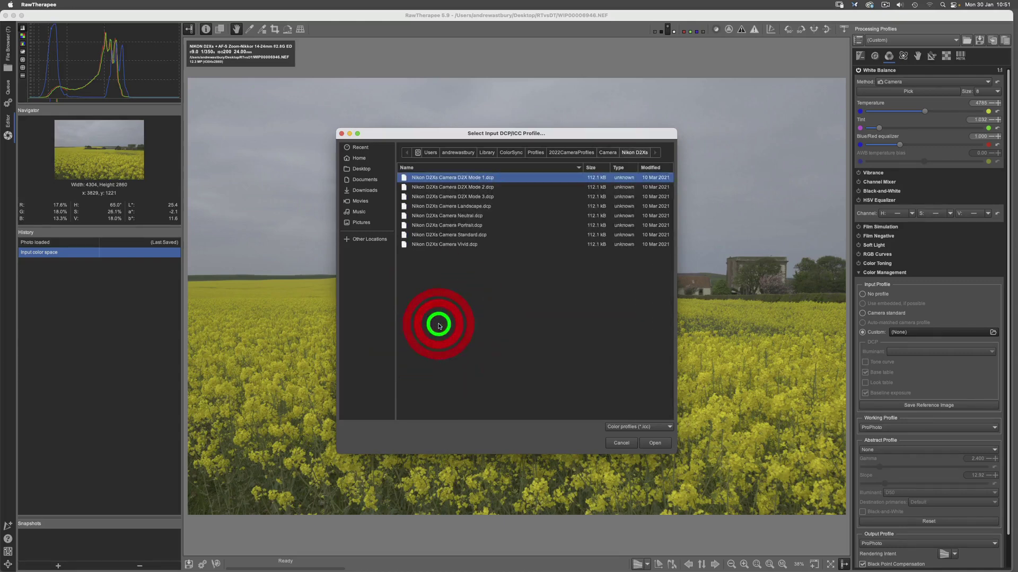
pyautogui.click(477, 216)
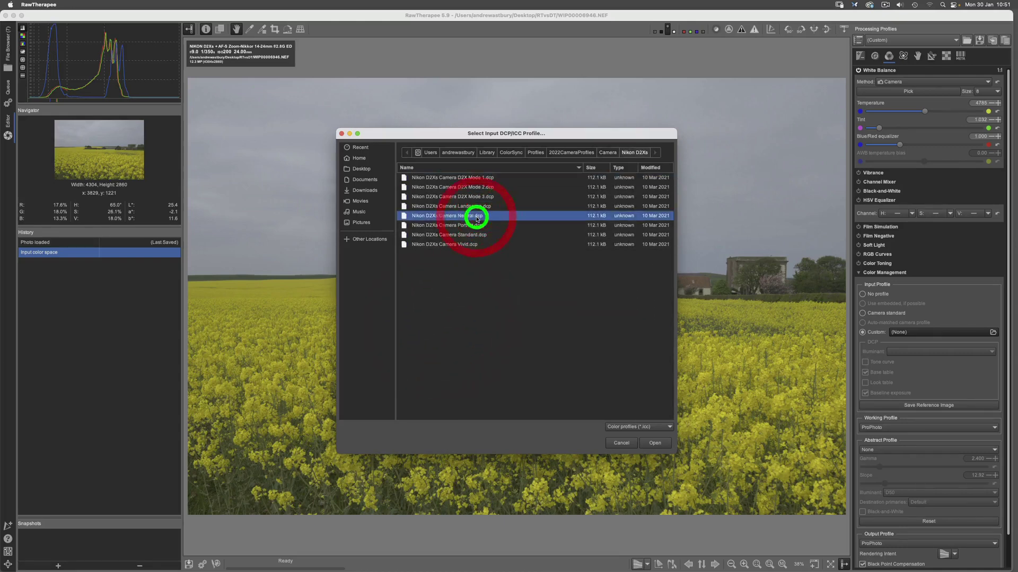
pyautogui.click(655, 443)
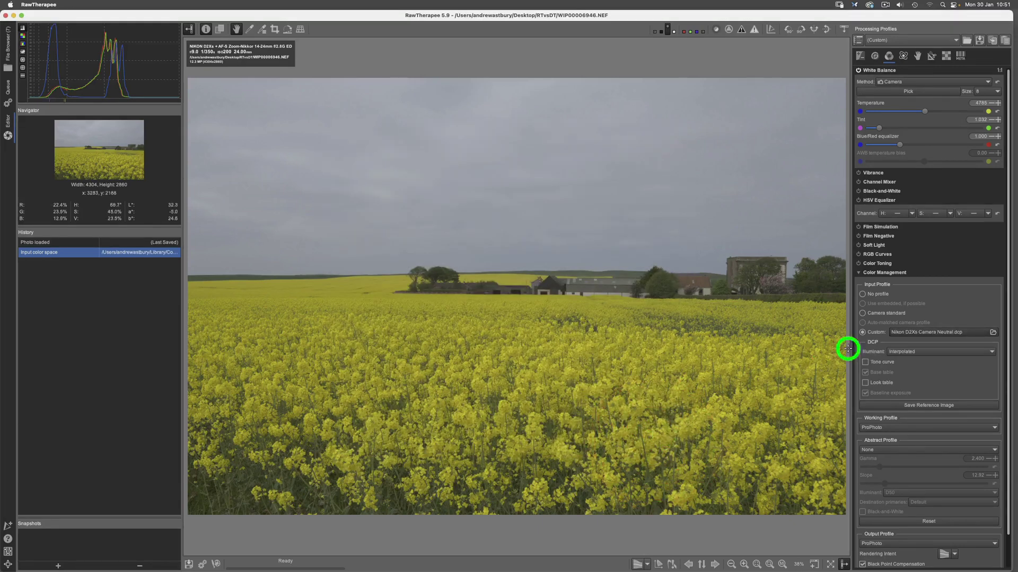
# Enable the DCP Look table and Tone curve options for WIP00006946.NEF
pyautogui.scroll(-1, 866, 384)
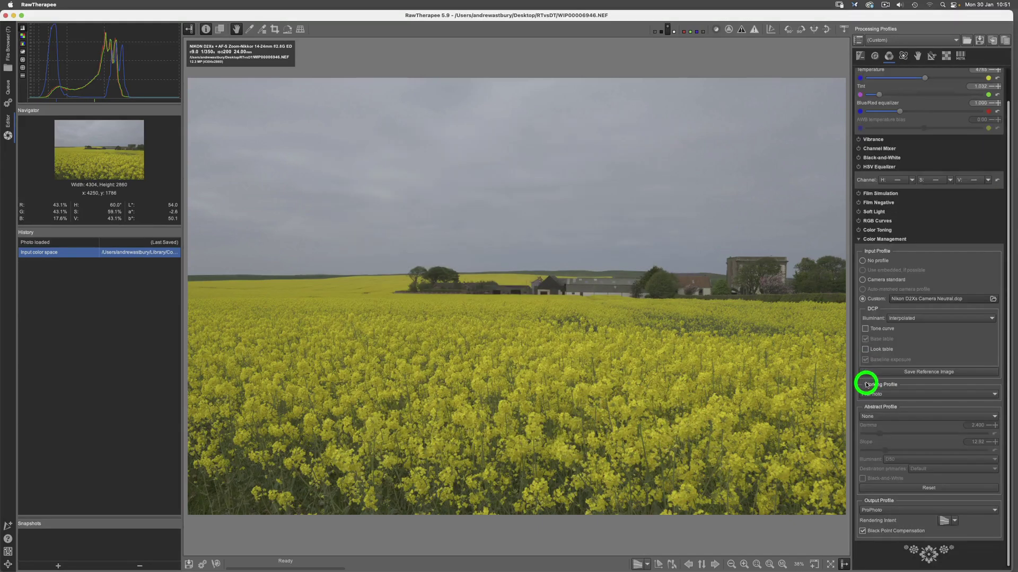
pyautogui.click(865, 350)
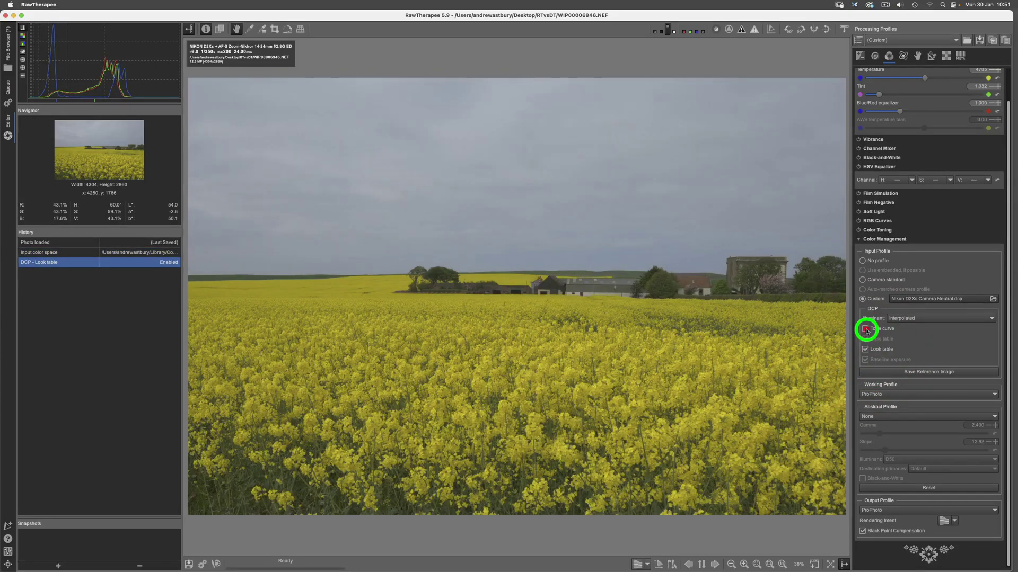
pyautogui.click(865, 329)
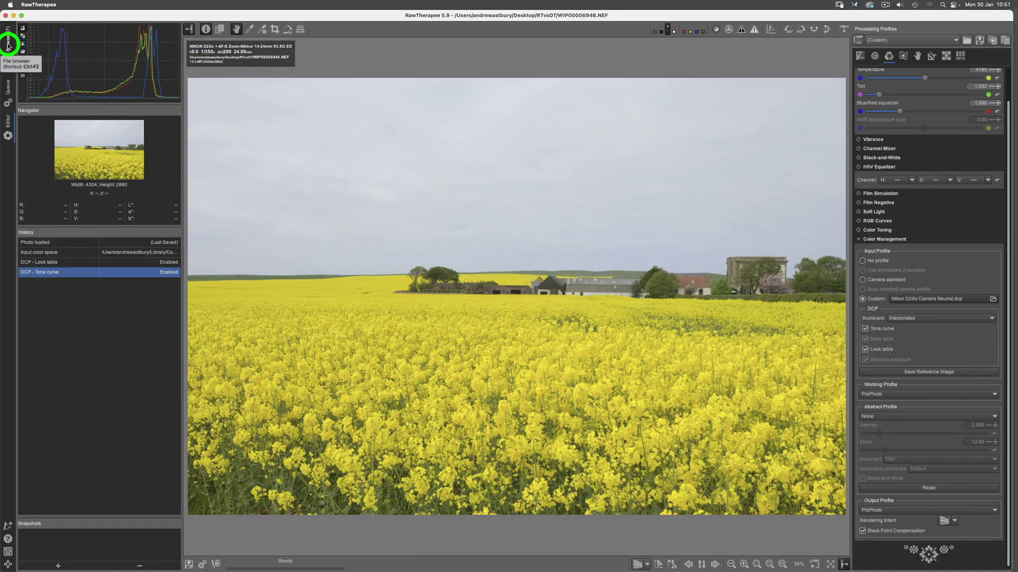
# Return to the File Browser and open the eagle photo B39I0105.CR2 in the Editor
pyautogui.click(8, 45)
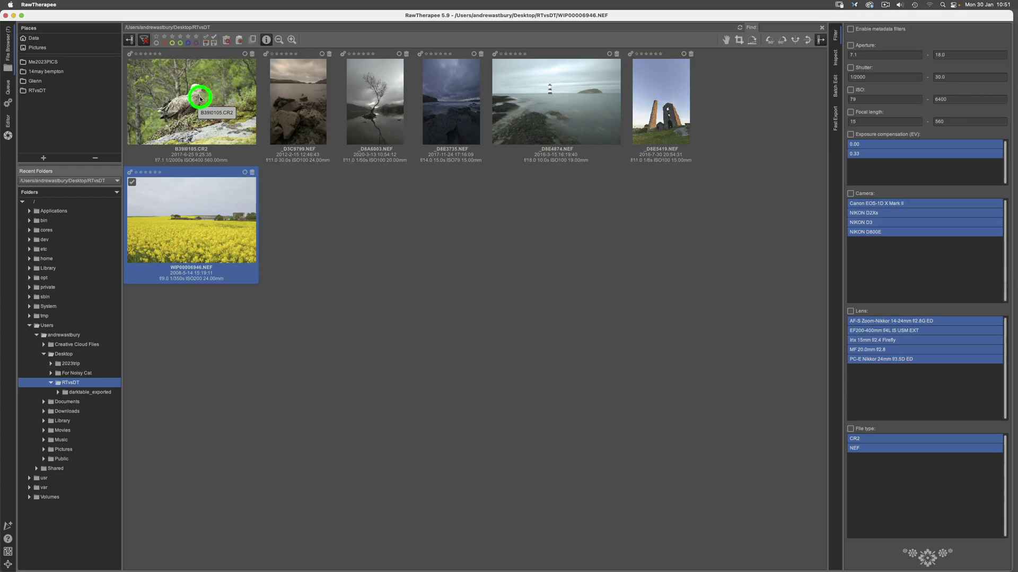
pyautogui.click(198, 99)
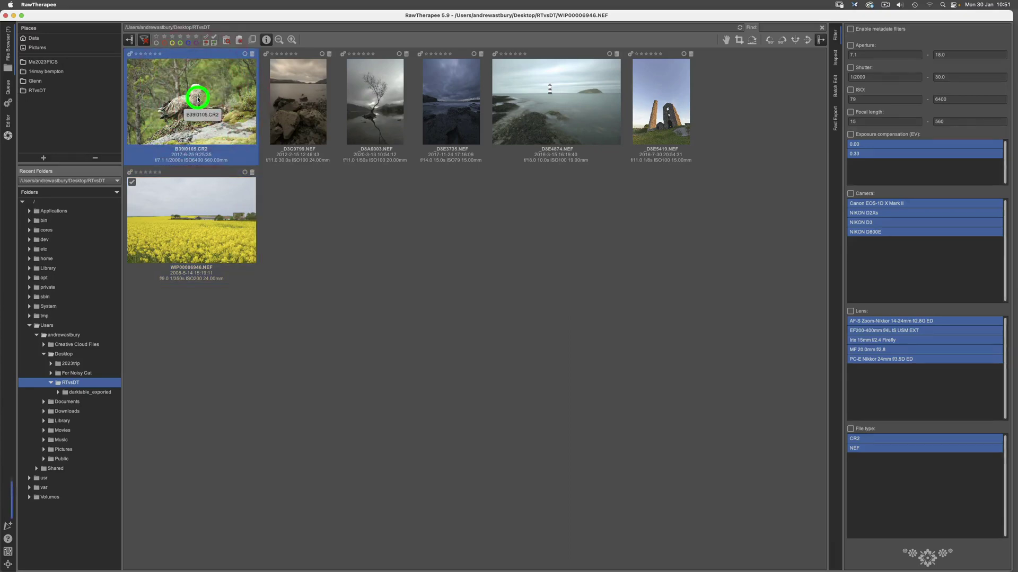
pyautogui.doubleClick(198, 99)
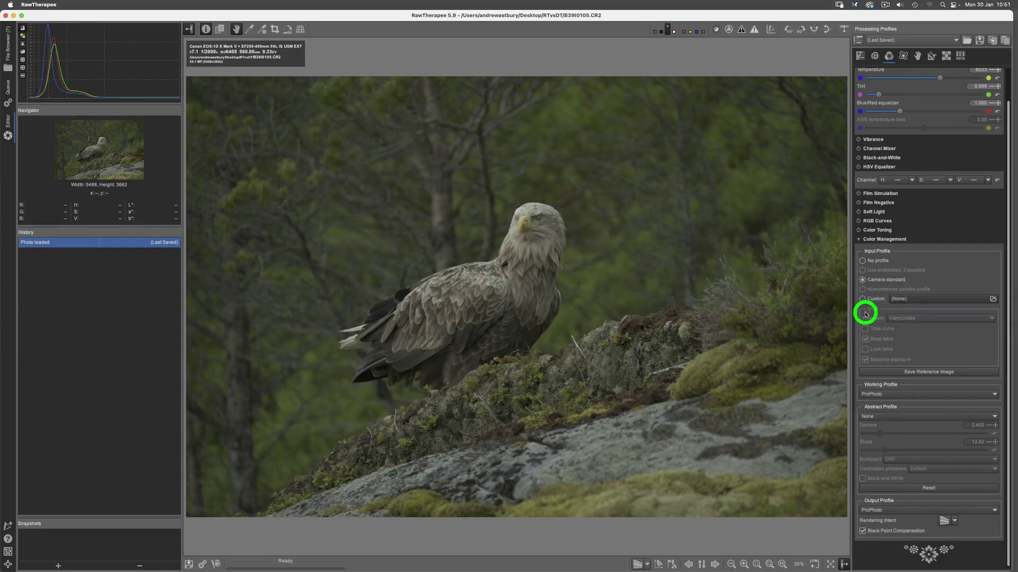
# Set the input profile to Custom using Camera > Canon EOS-1D X Mark II > Camera Neutral.dcp
pyautogui.click(863, 300)
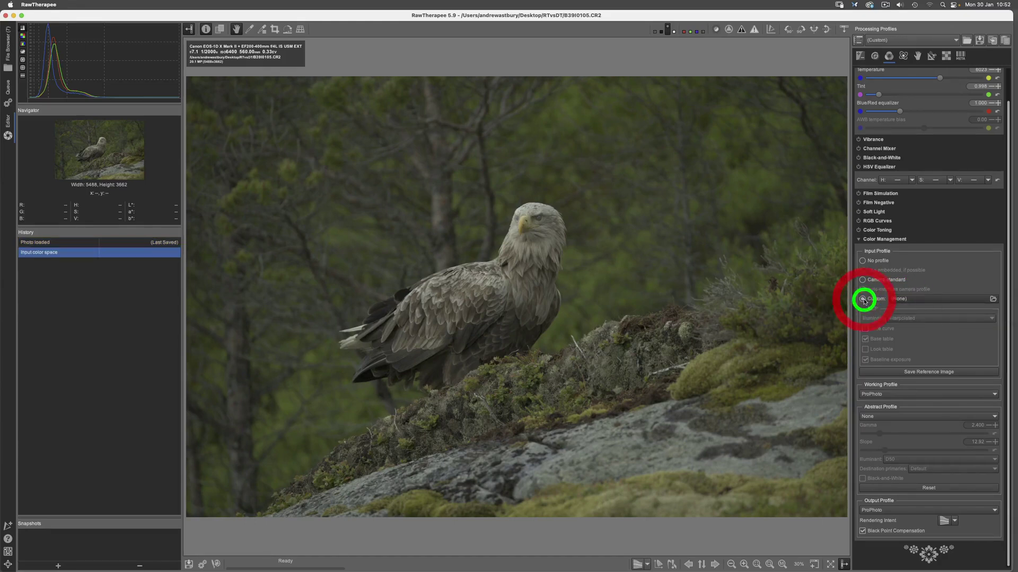
pyautogui.click(910, 300)
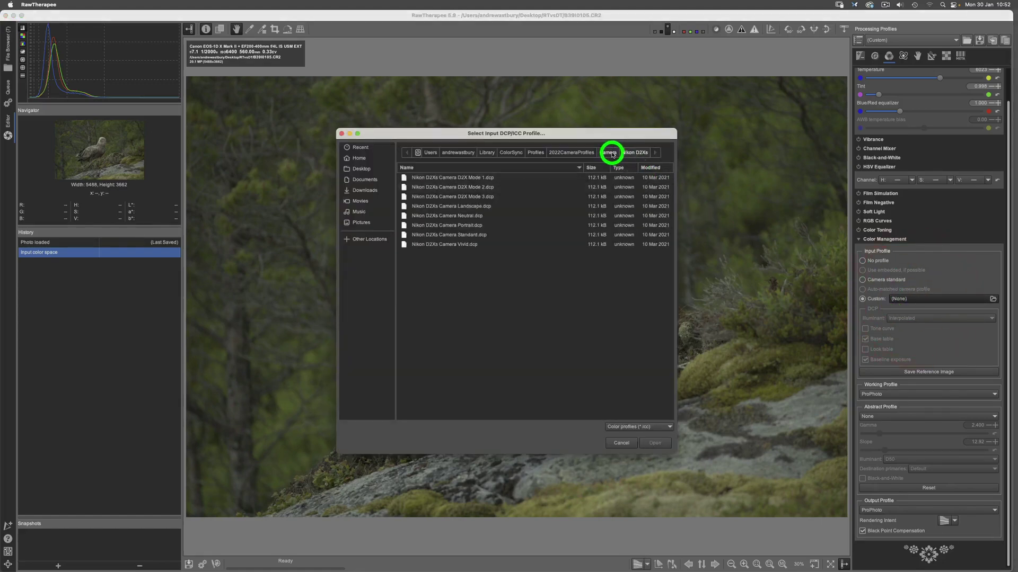
pyautogui.click(609, 153)
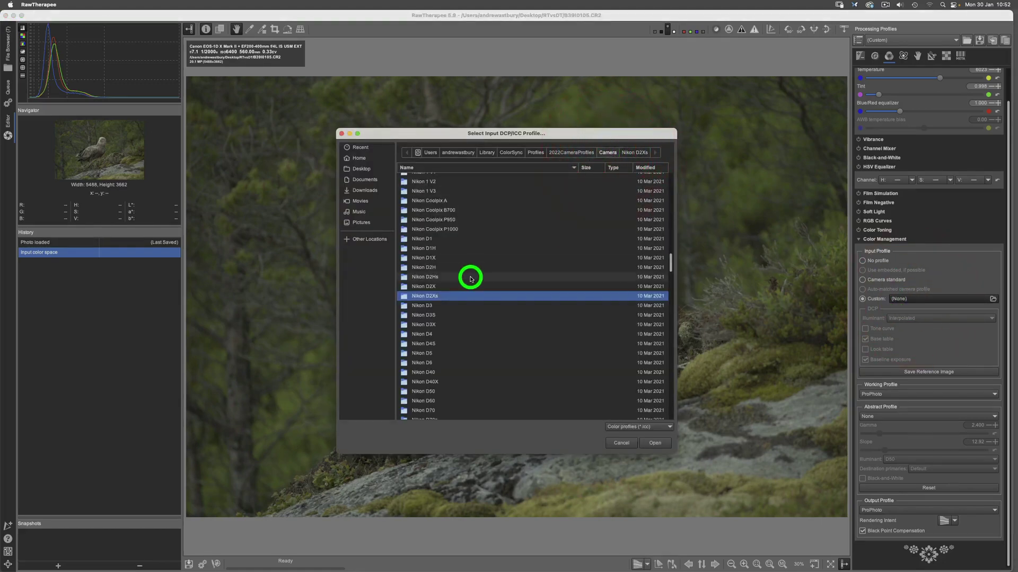
pyautogui.scroll(10, 471, 278)
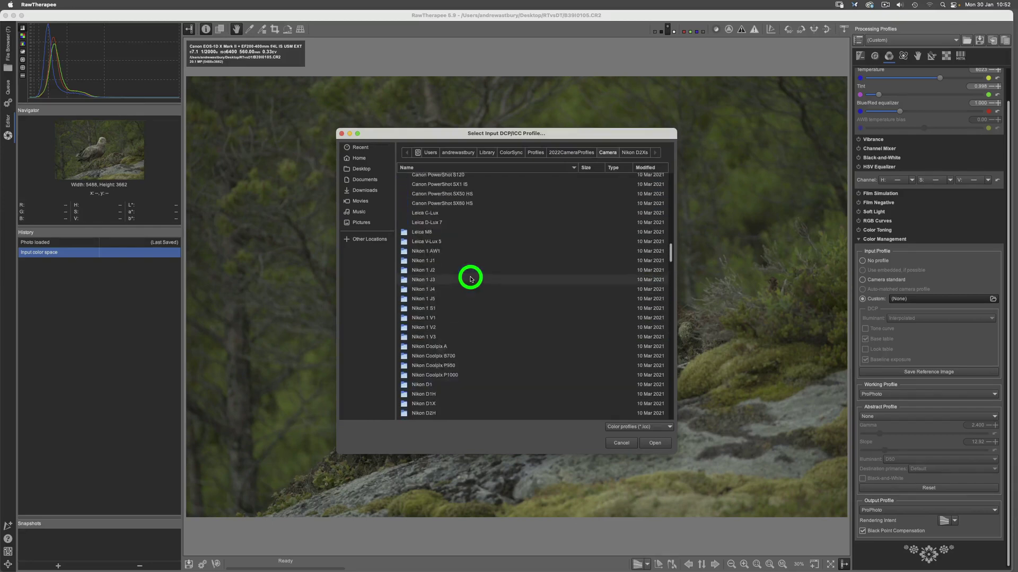
pyautogui.scroll(2, 471, 279)
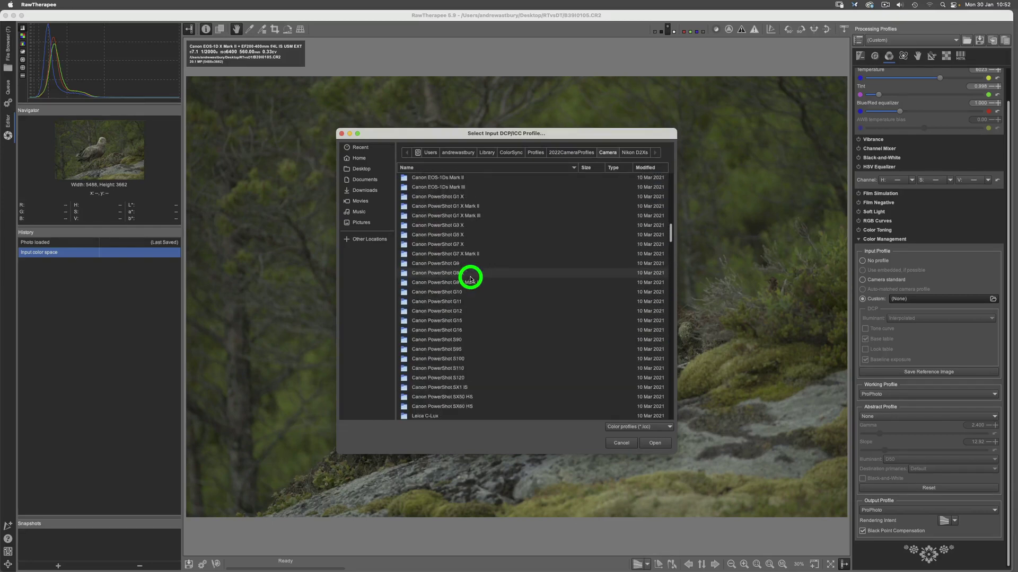
pyautogui.scroll(4, 471, 279)
pyautogui.scroll(1, 471, 278)
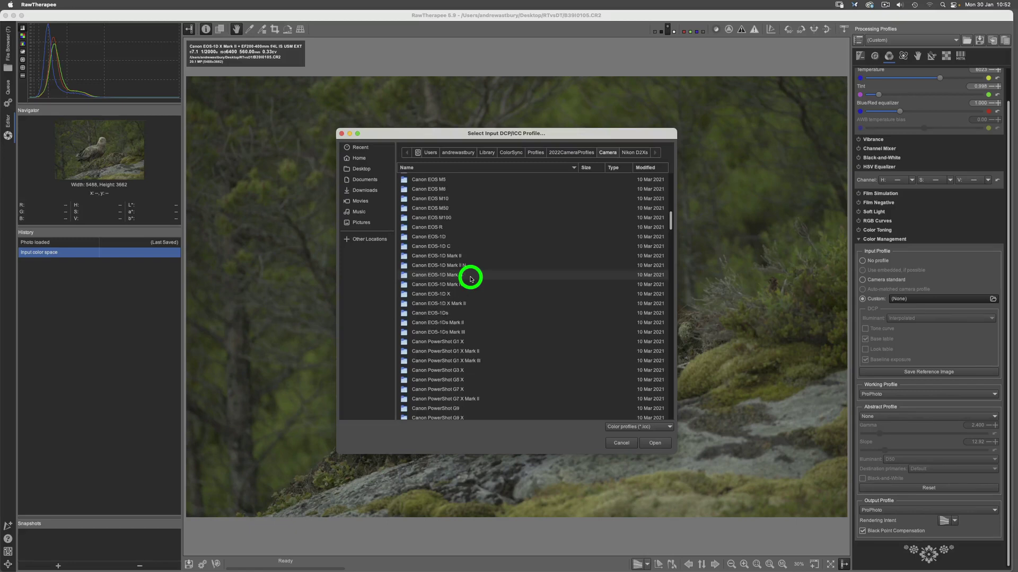
pyautogui.doubleClick(452, 306)
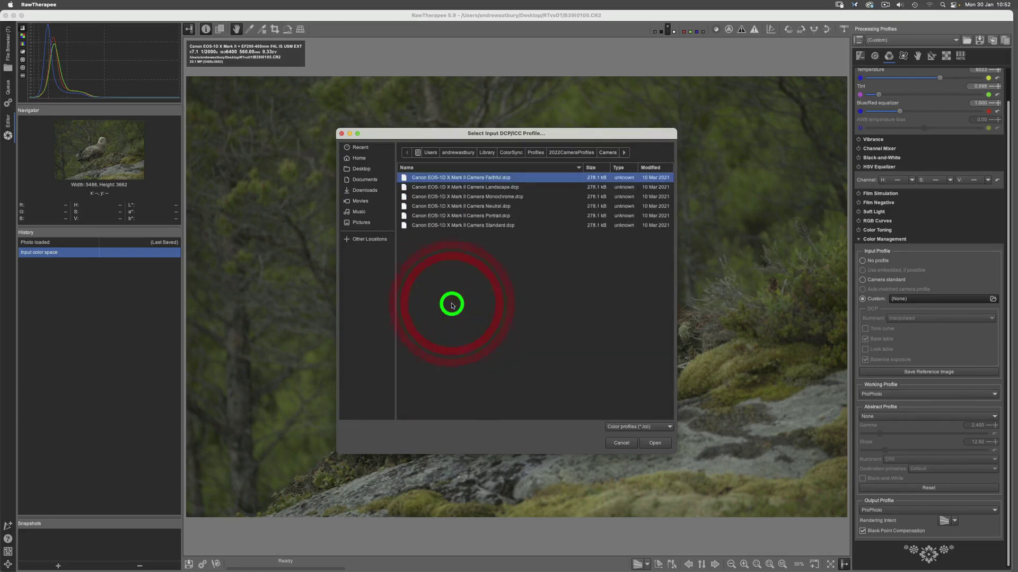
pyautogui.click(486, 206)
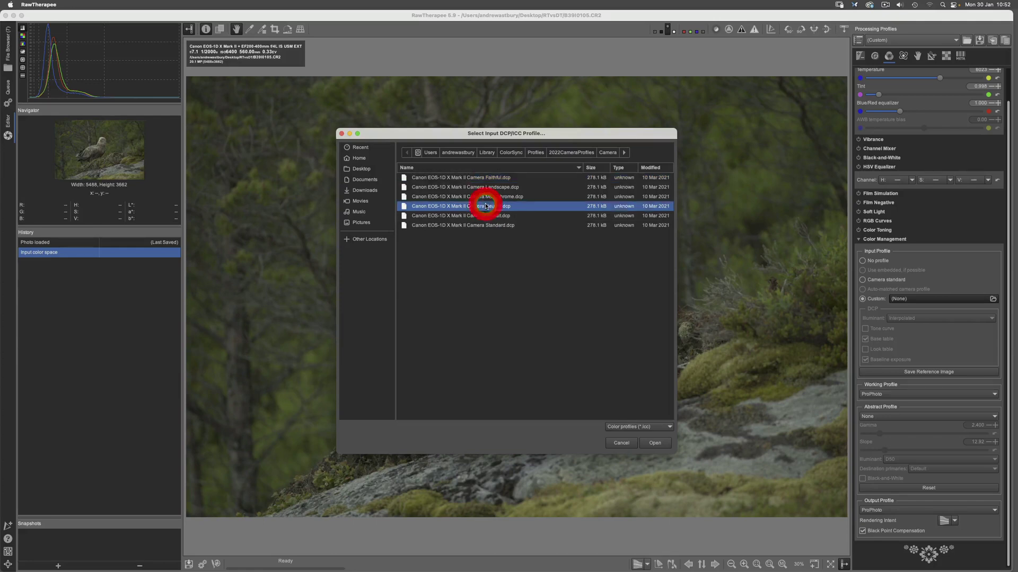
pyautogui.click(666, 445)
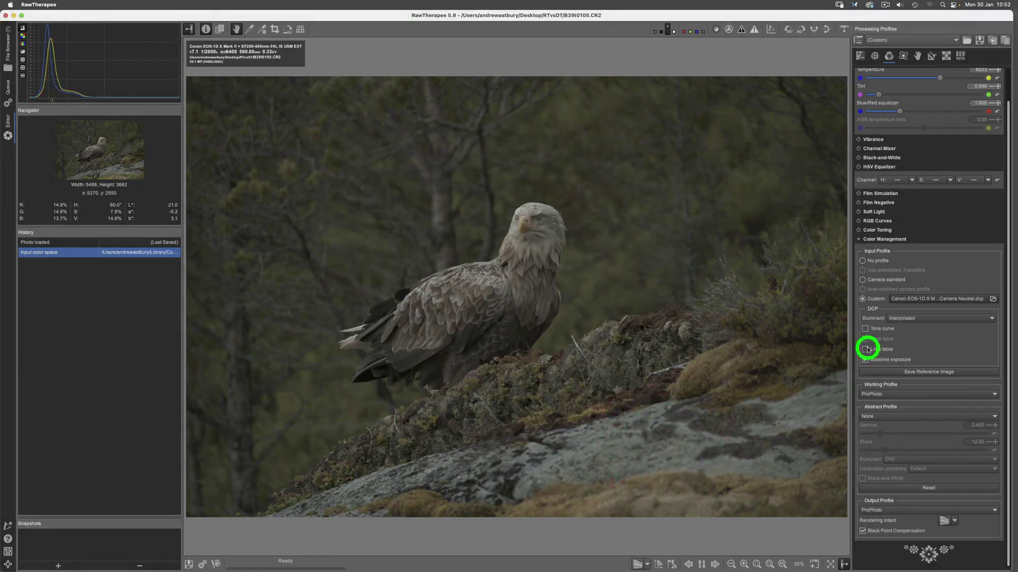
# Enable the DCP Look table and Tone curve for B39I0105.CR2
pyautogui.click(865, 349)
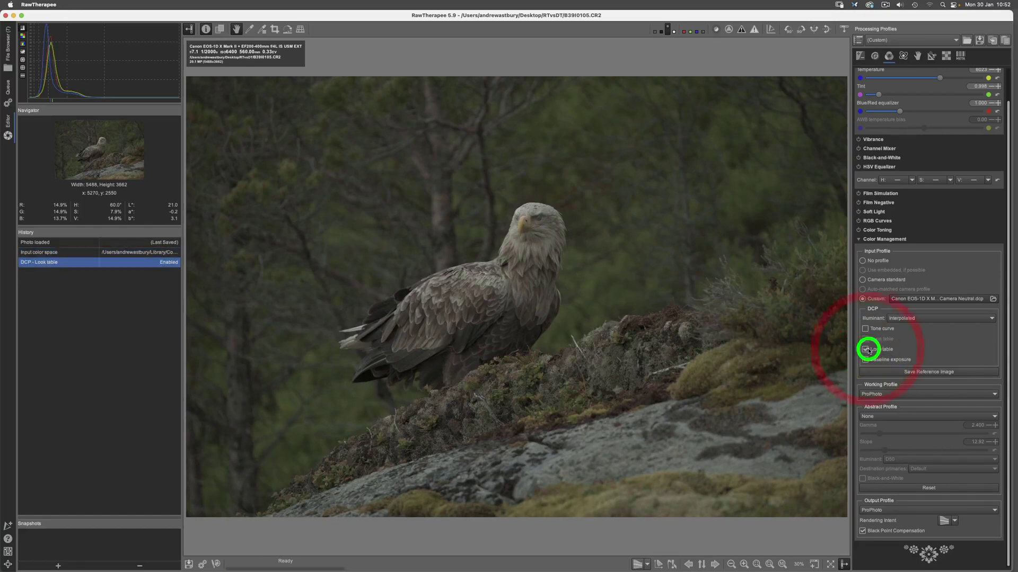
pyautogui.click(866, 329)
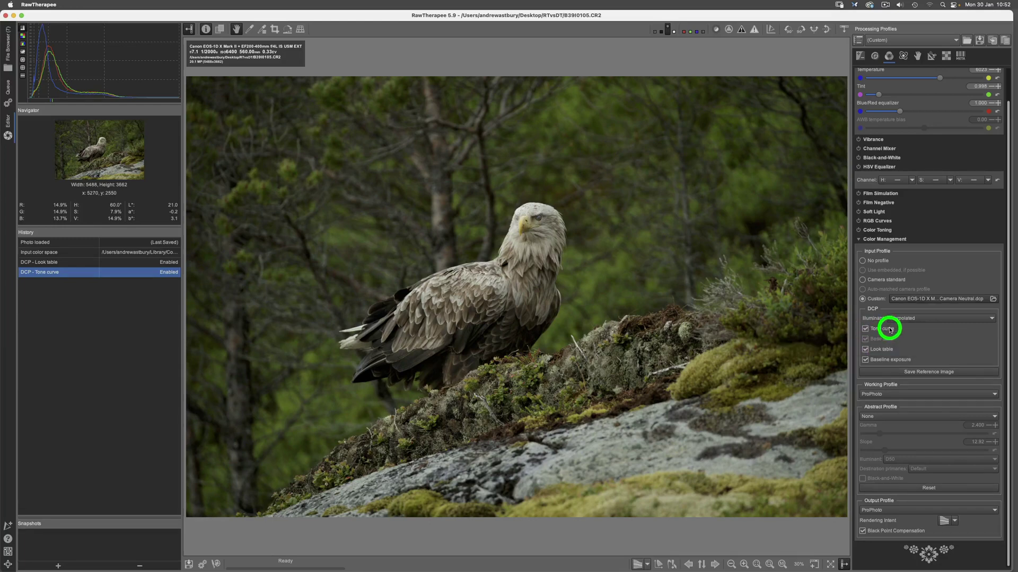
# Choose the Custom abstract profile and set its TRC slope to 72.86 and gamma to 2.54
pyautogui.click(905, 417)
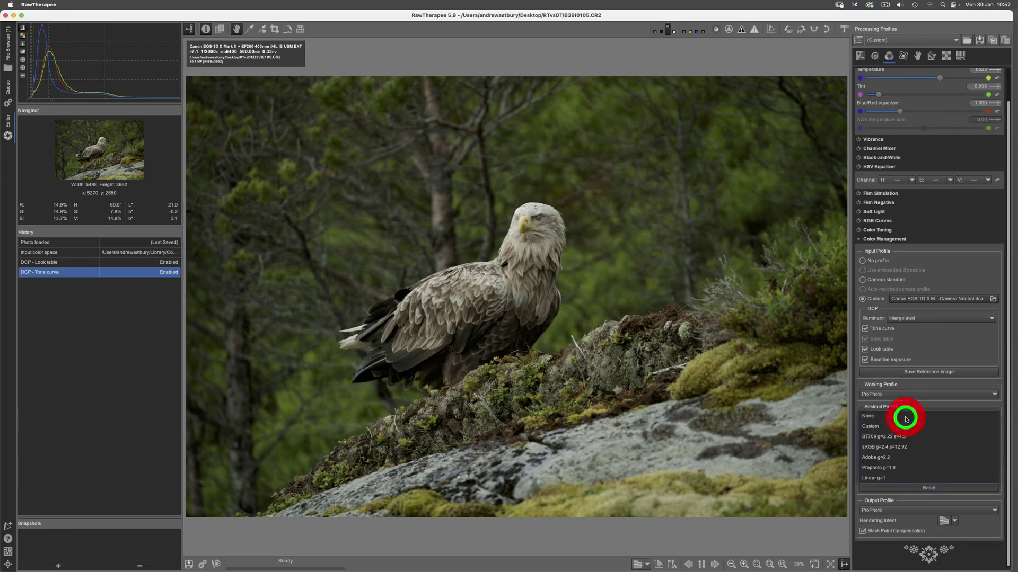
pyautogui.click(880, 429)
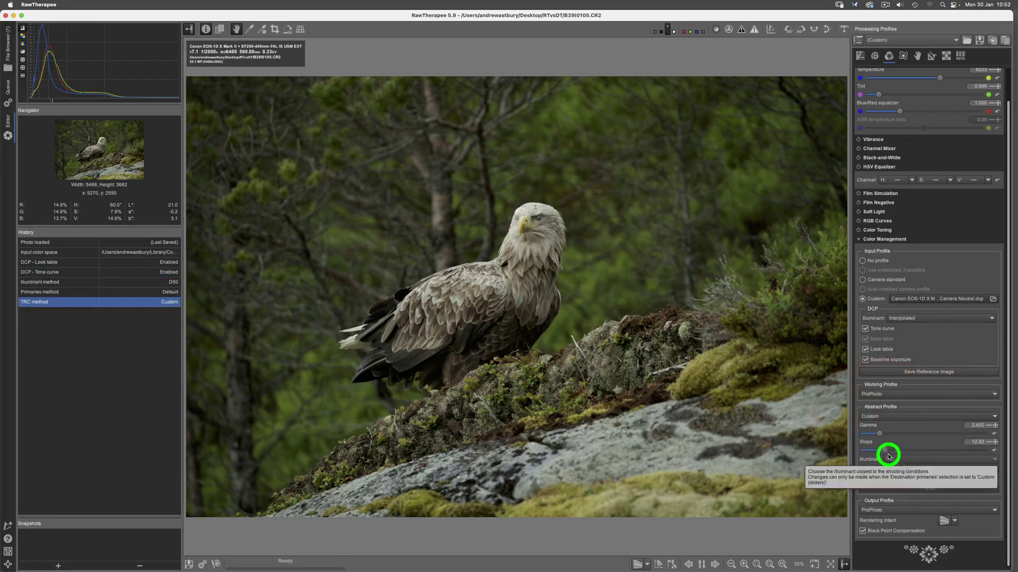
pyautogui.moveTo(886, 450); pyautogui.dragTo(914, 451)
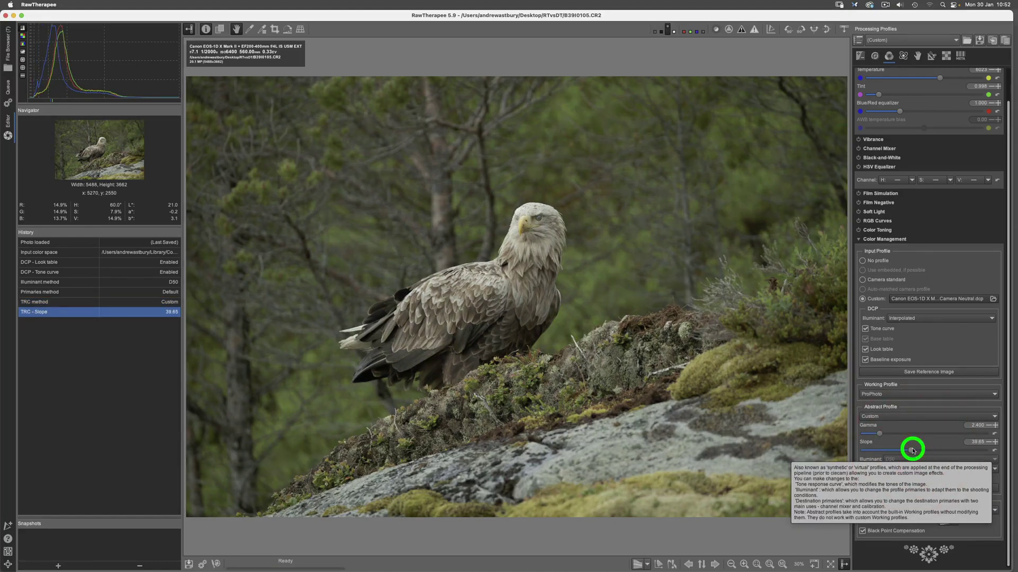
pyautogui.moveTo(913, 451); pyautogui.dragTo(934, 451)
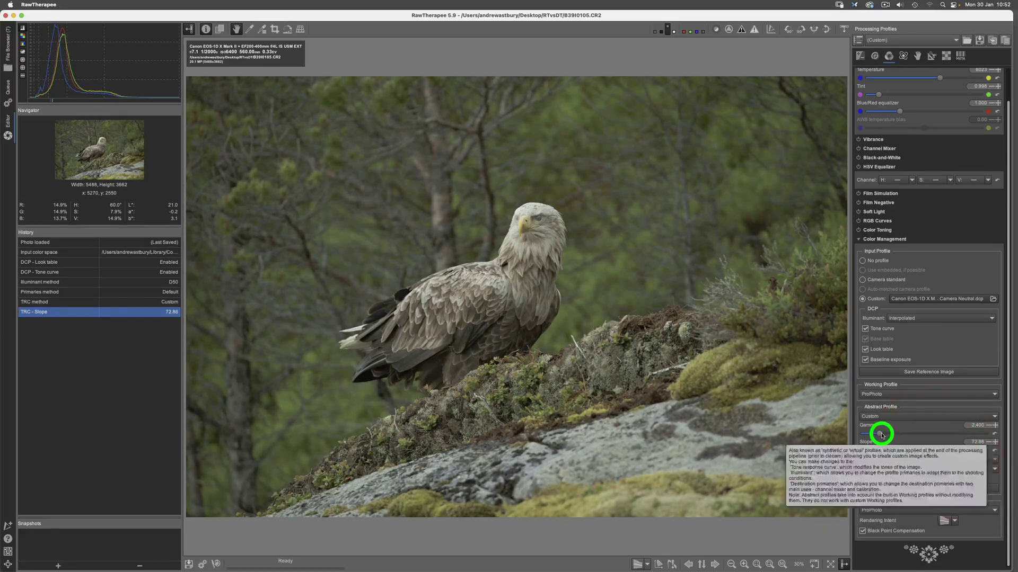
pyautogui.moveTo(881, 435)
pyautogui.mouseDown()
pyautogui.moveTo(902, 436)
pyautogui.moveTo(883, 434)
pyautogui.mouseUp()
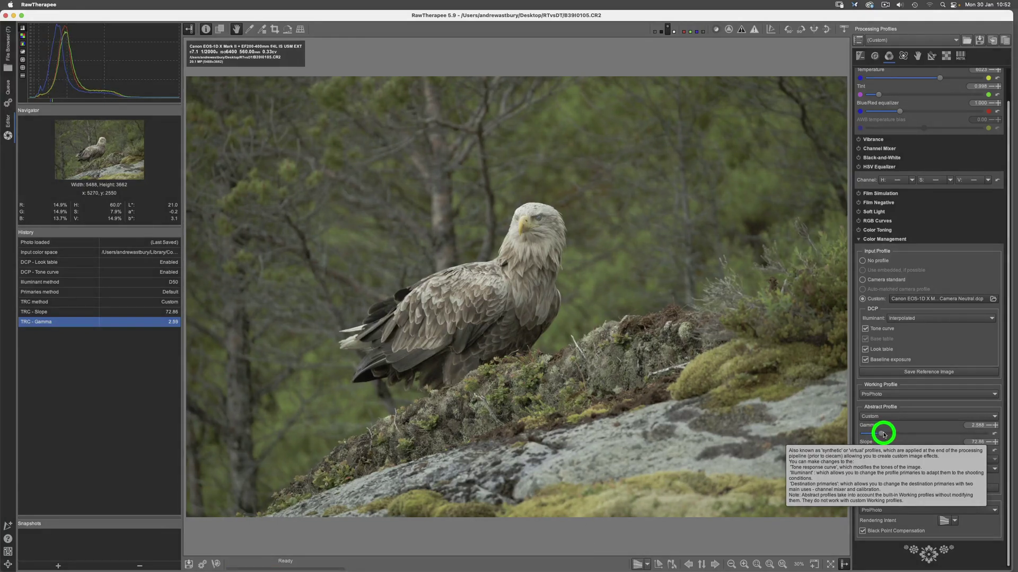
pyautogui.click(882, 434)
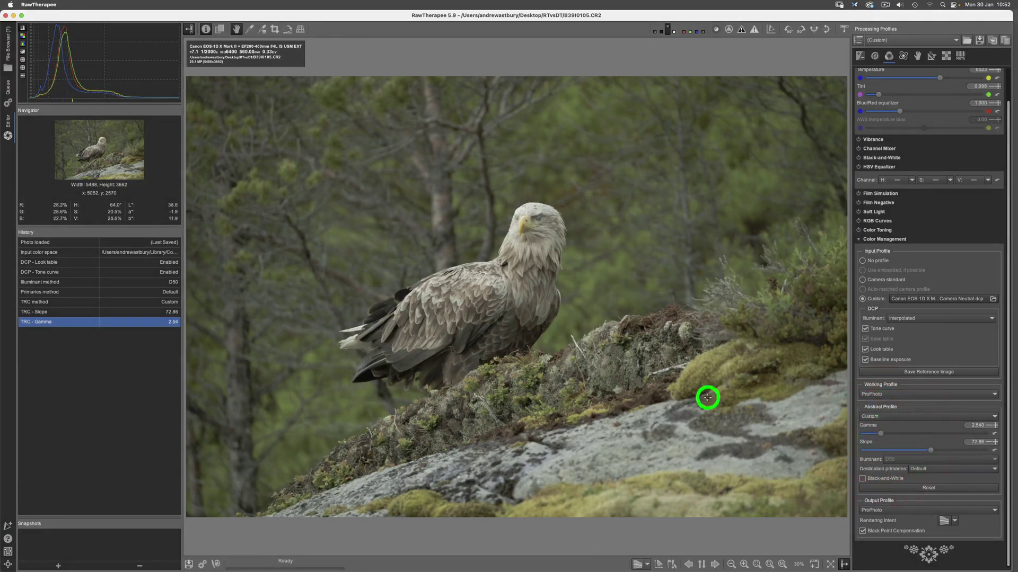
# Zoom the eagle photo to 100% and bring the eagle's head into view
pyautogui.click(783, 565)
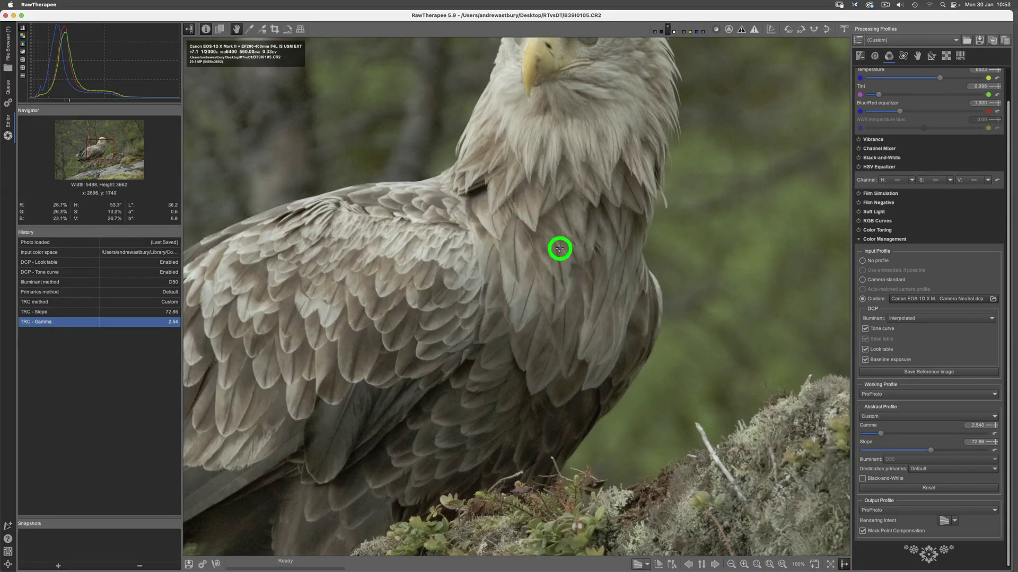
pyautogui.scroll(10, 558, 272)
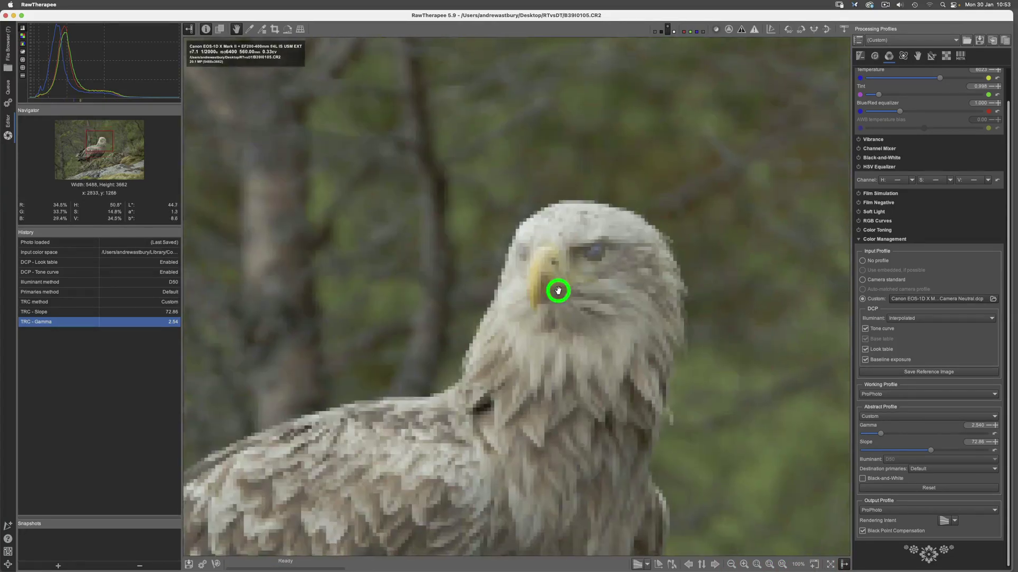
pyautogui.click(558, 290)
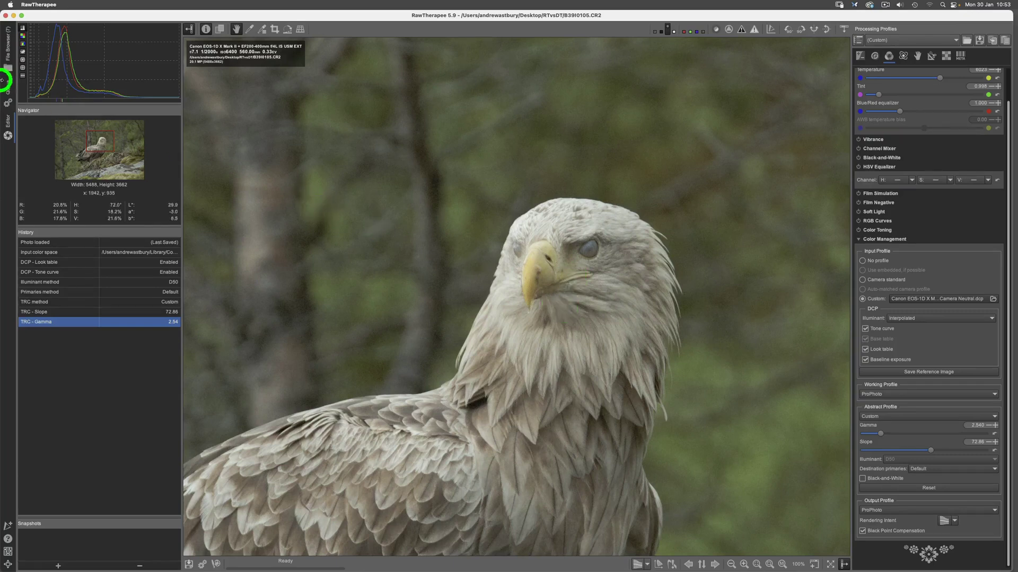
# Return to the File Browser and open the engine house photo _D8E5419.NEF in the Editor
pyautogui.click(8, 48)
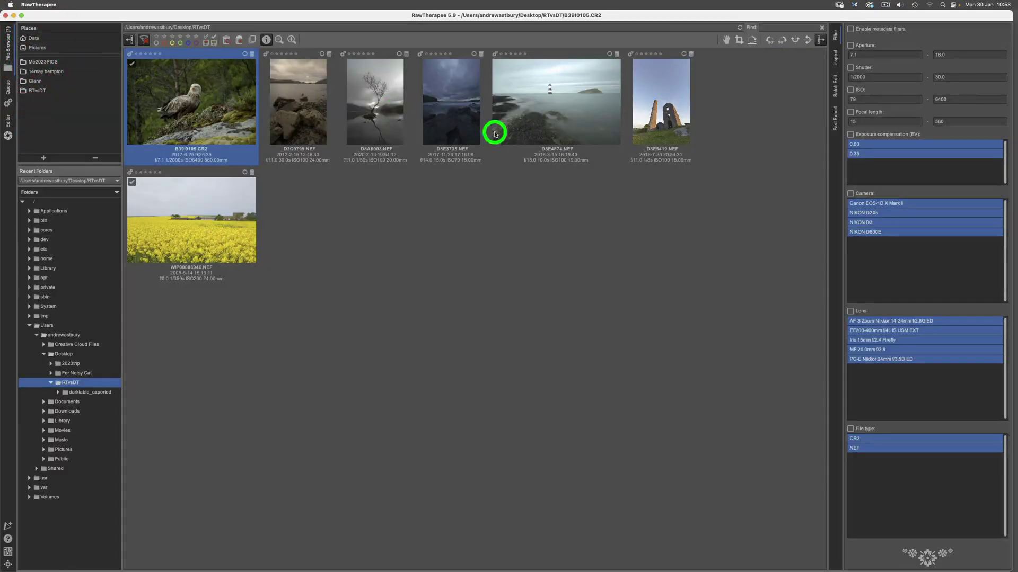
pyautogui.click(666, 108)
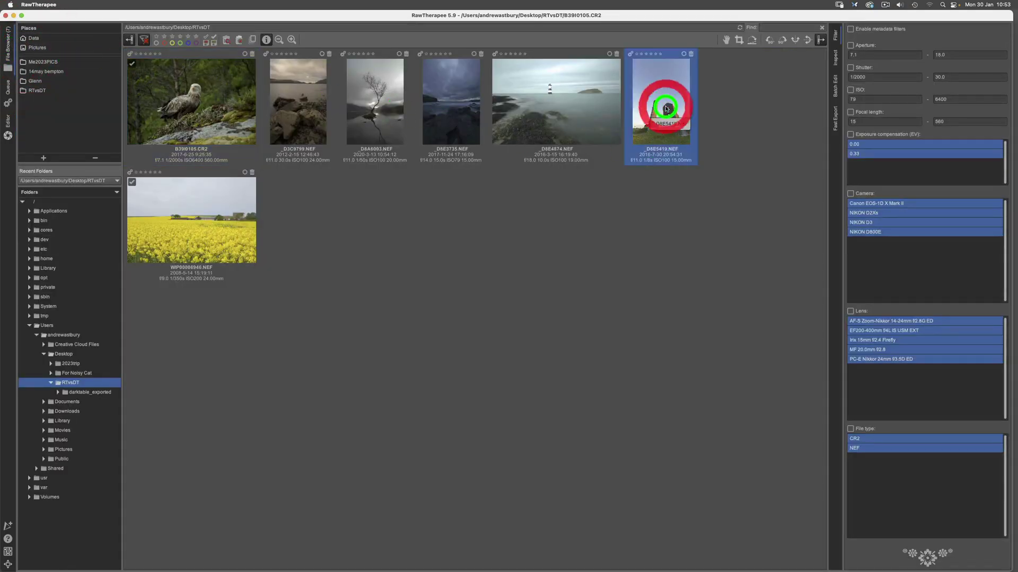
pyautogui.doubleClick(667, 108)
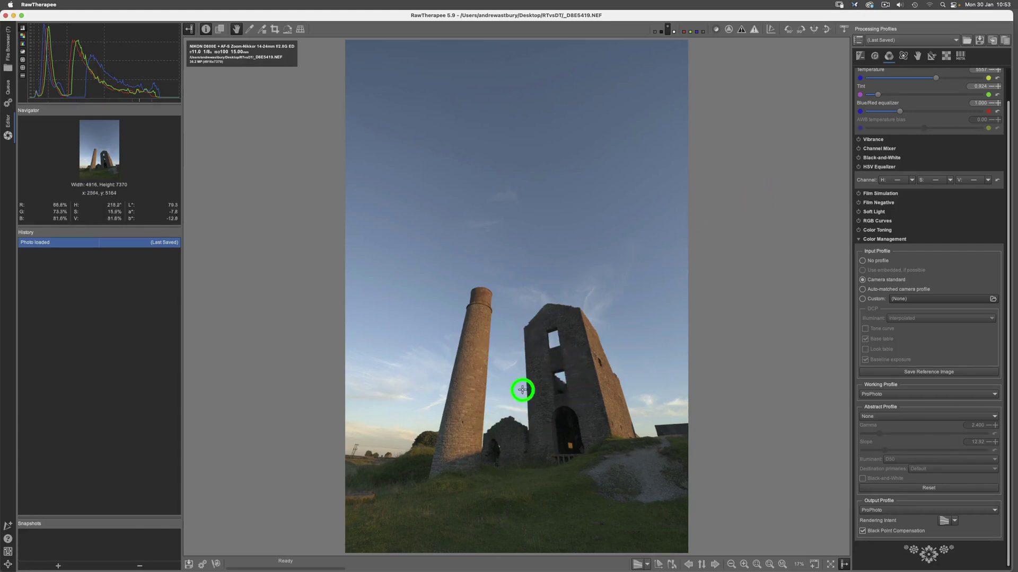
pyautogui.click(783, 565)
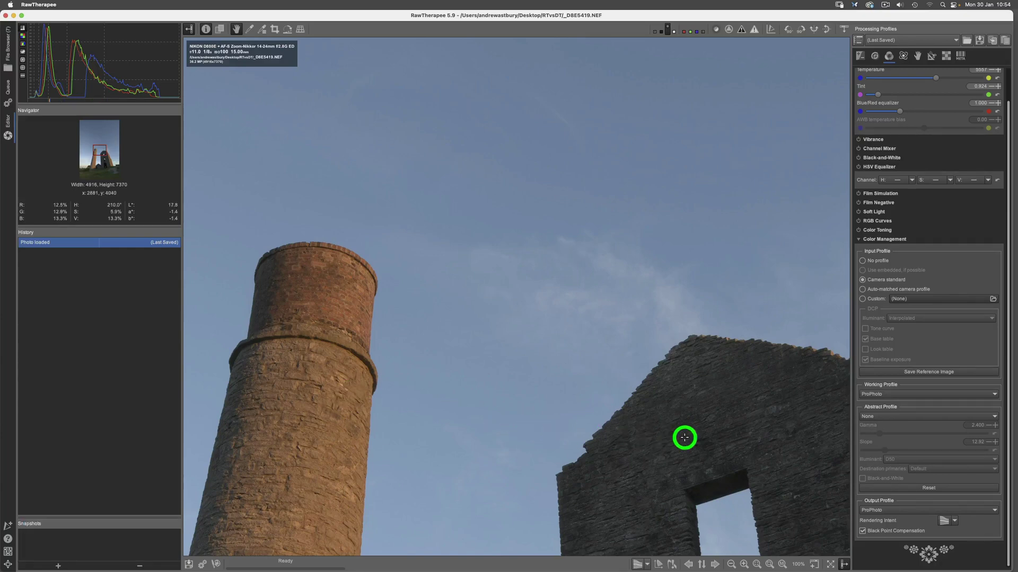
pyautogui.scroll(-6, 684, 437)
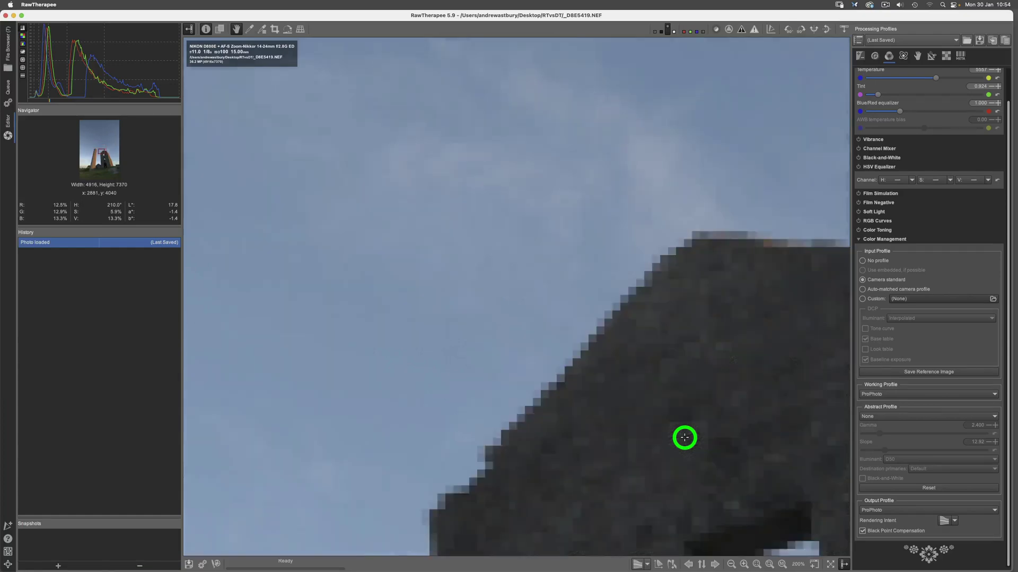
pyautogui.scroll(-1, 684, 437)
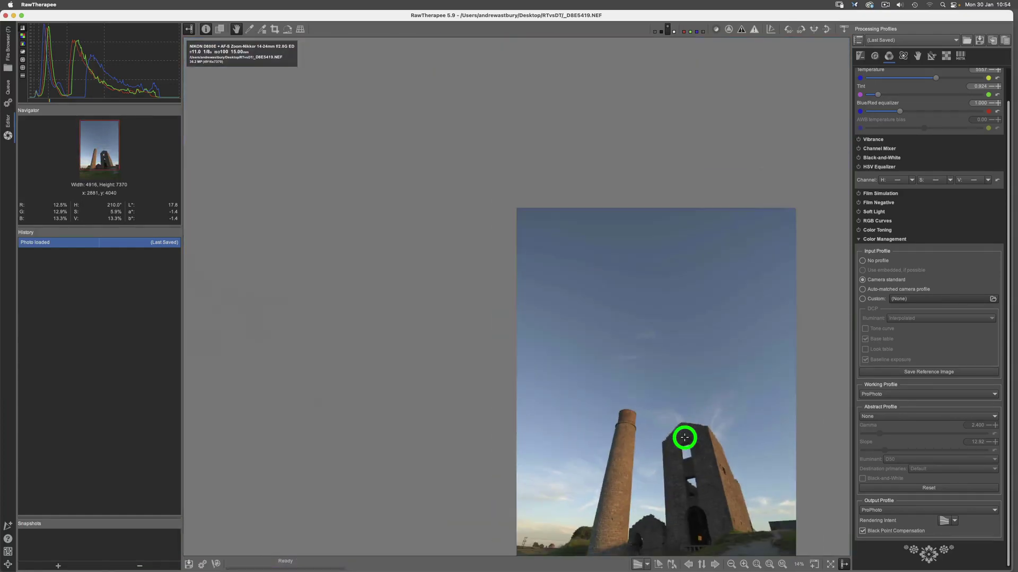
pyautogui.click(756, 564)
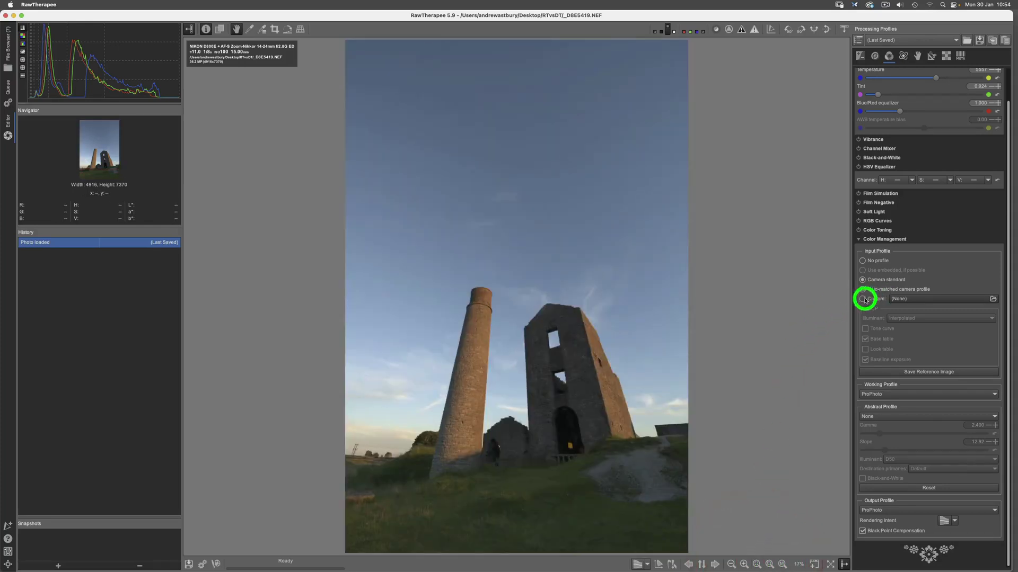
# Choose Custom input profile and load Neutral.dcp from the Camera > Nikon D800E profile folder
pyautogui.click(862, 299)
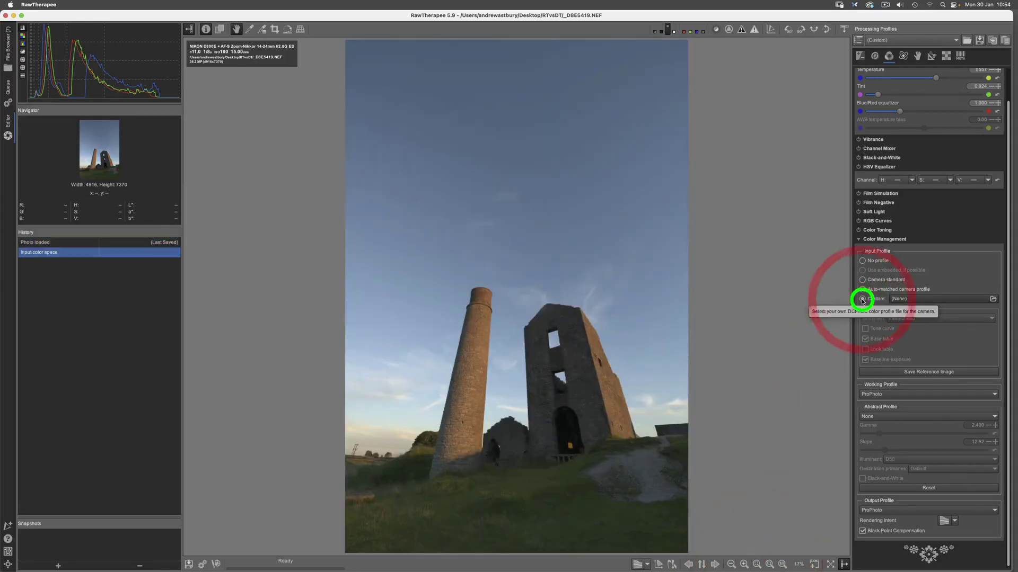
pyautogui.click(897, 299)
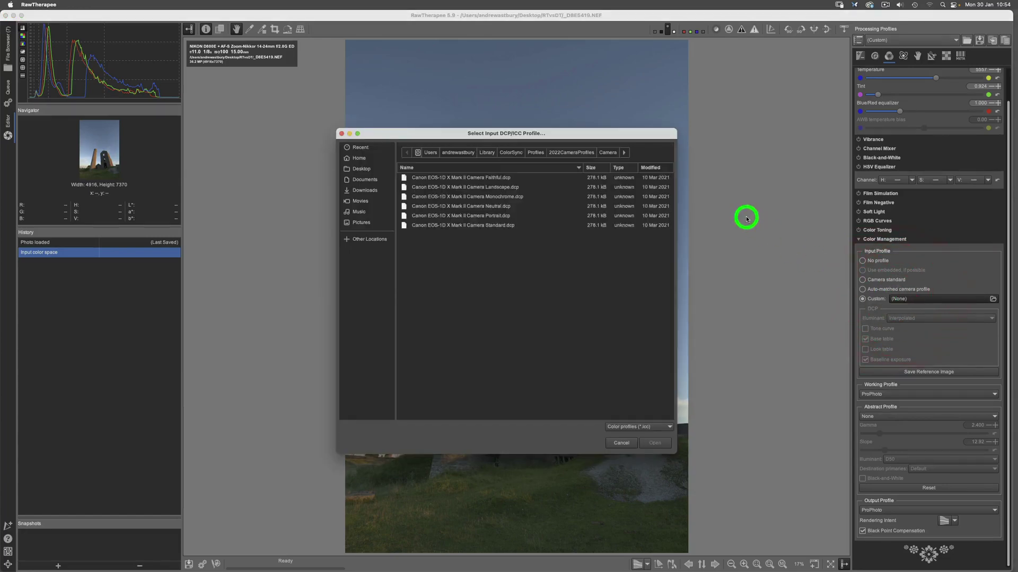
pyautogui.click(607, 152)
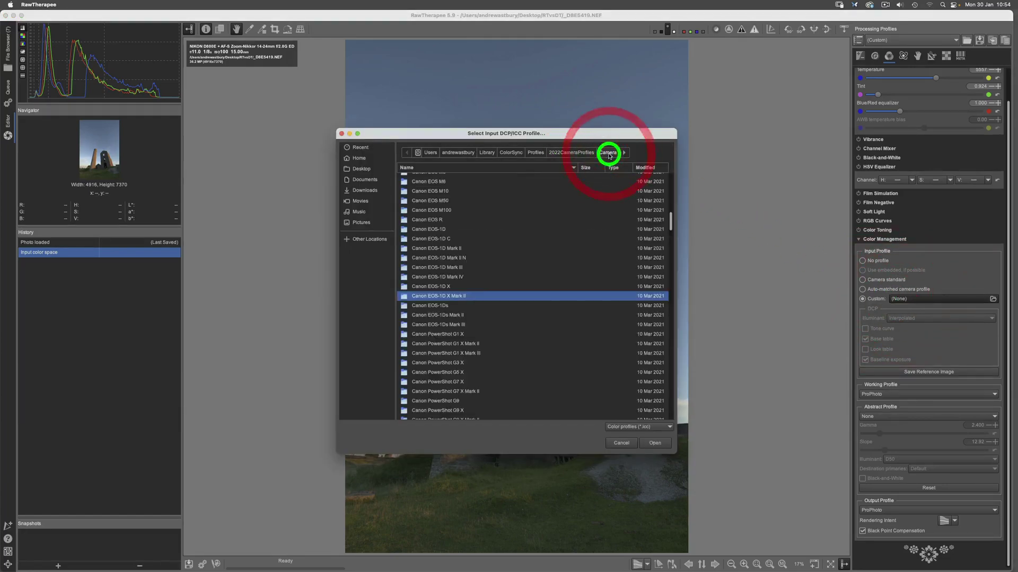
pyautogui.scroll(5, 455, 277)
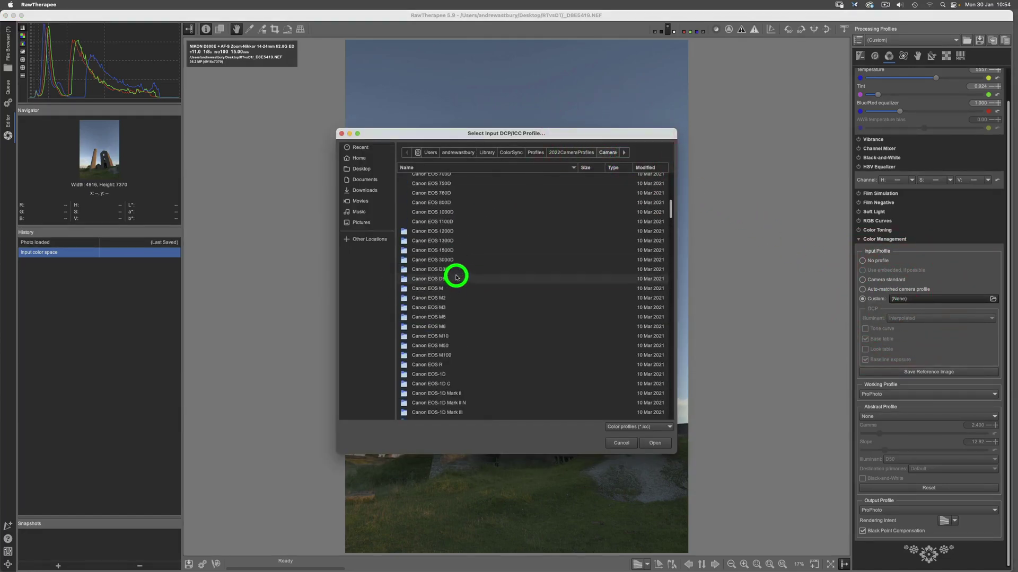
pyautogui.scroll(-4, 456, 277)
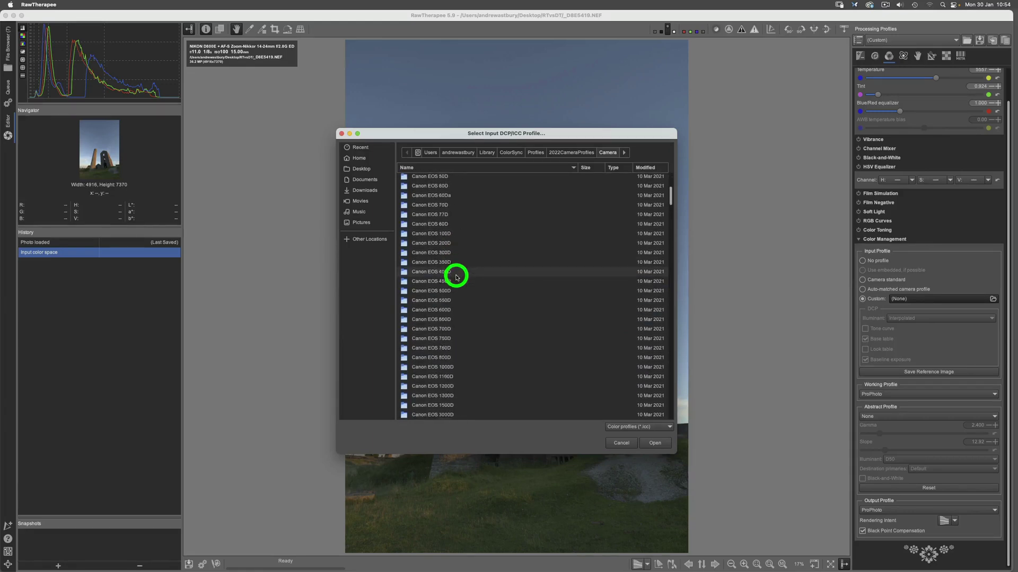
pyautogui.scroll(-20, 456, 277)
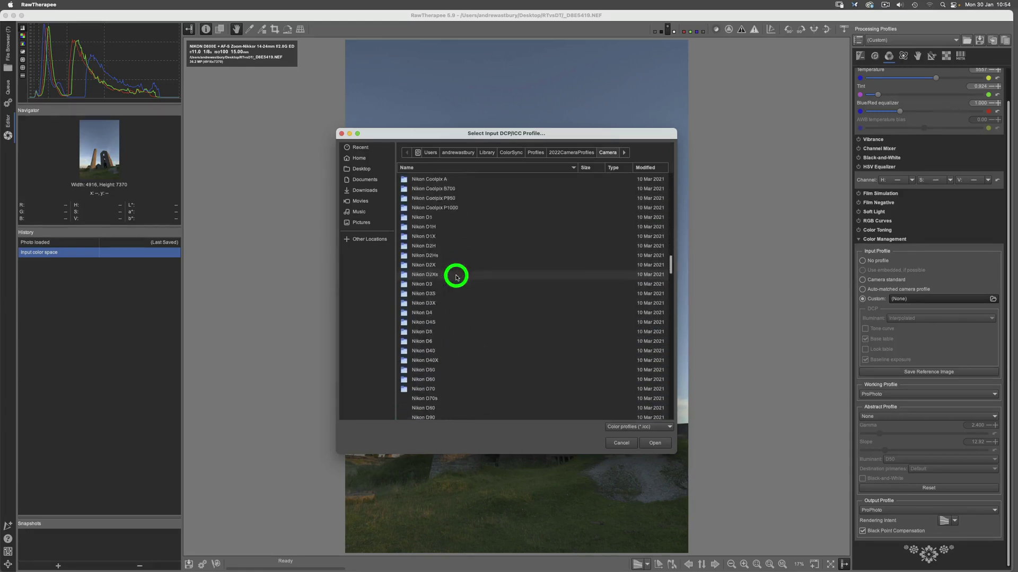
pyautogui.scroll(-3, 455, 277)
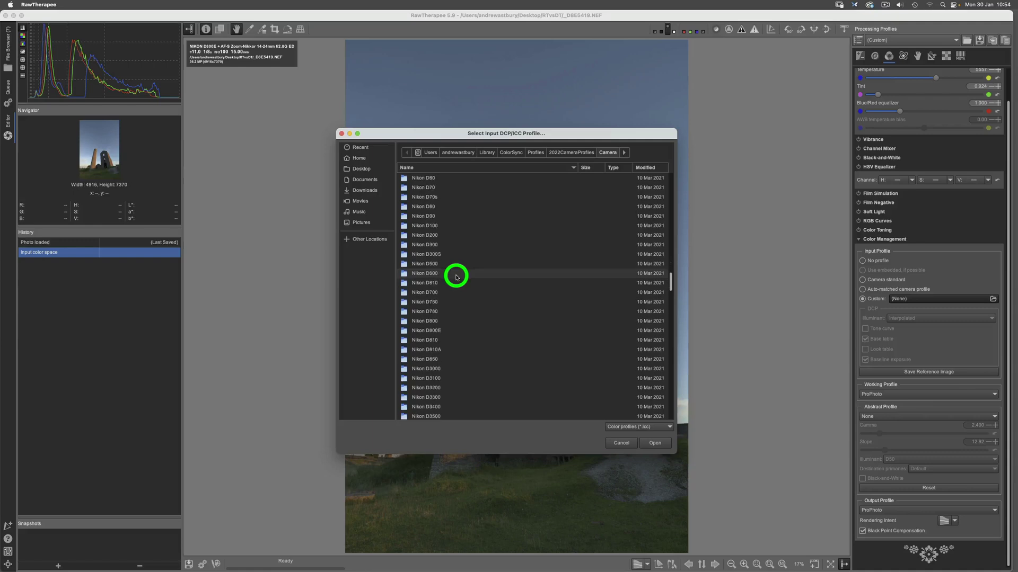
pyautogui.scroll(-3, 450, 286)
pyautogui.doubleClick(440, 331)
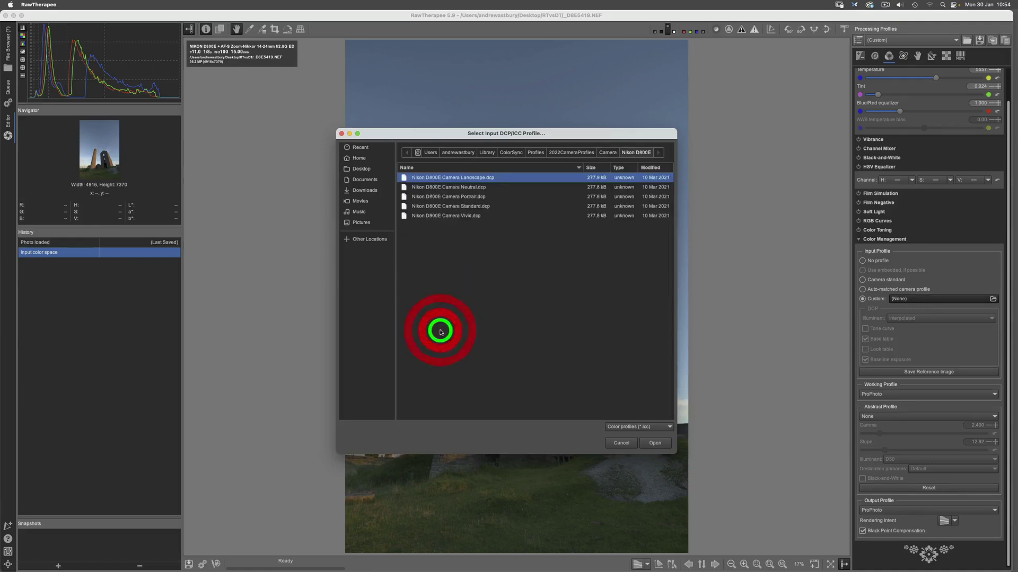
pyautogui.click(471, 188)
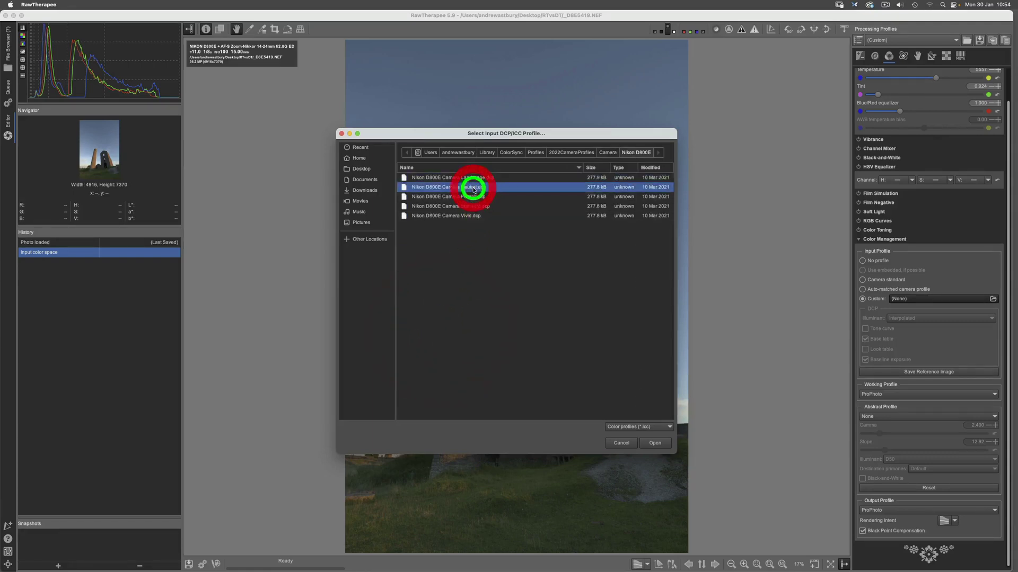
pyautogui.click(656, 440)
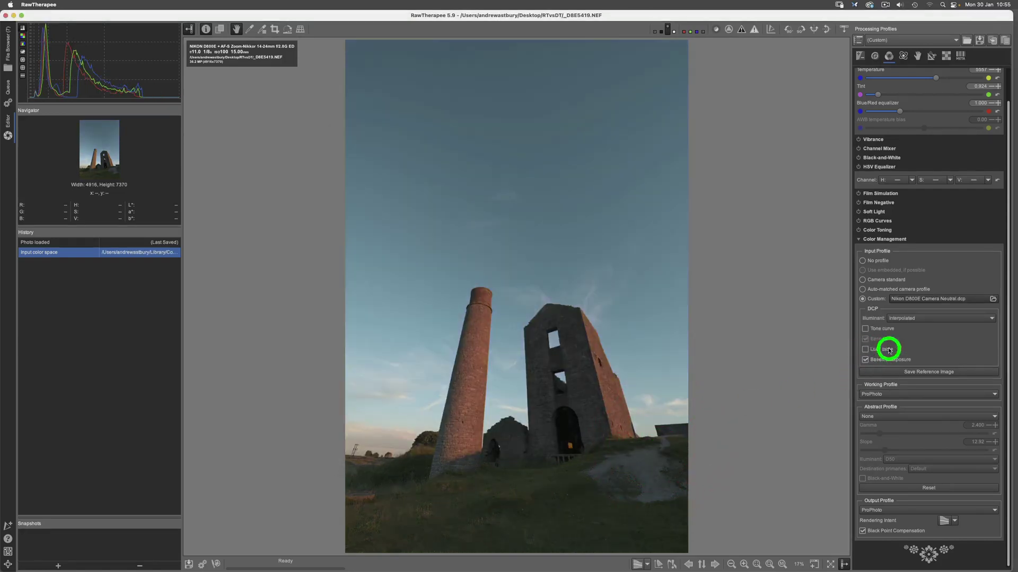
# Enable the DCP Look table and Tone curve, then select Auto-matched camera profile
pyautogui.click(866, 350)
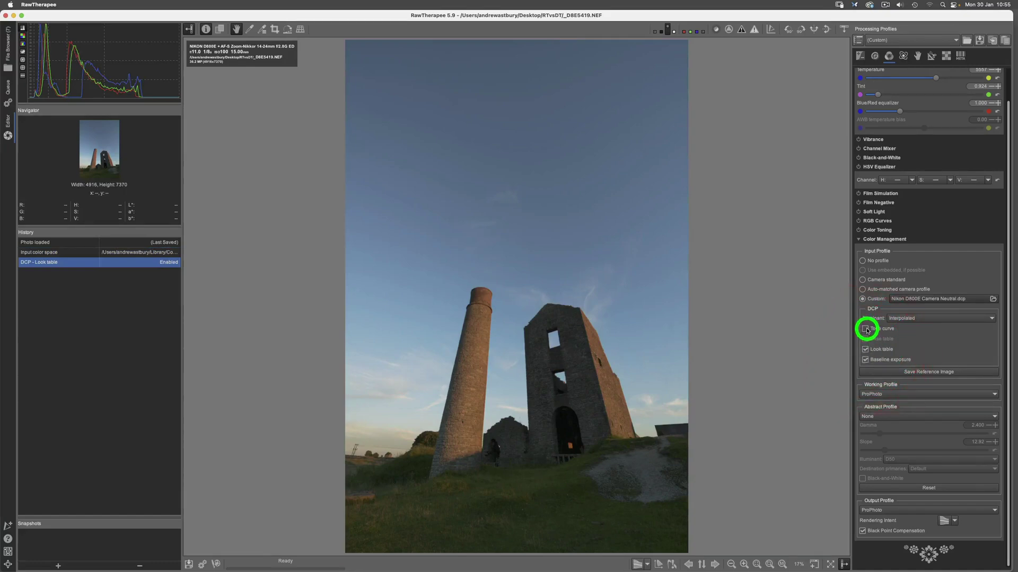
pyautogui.click(865, 330)
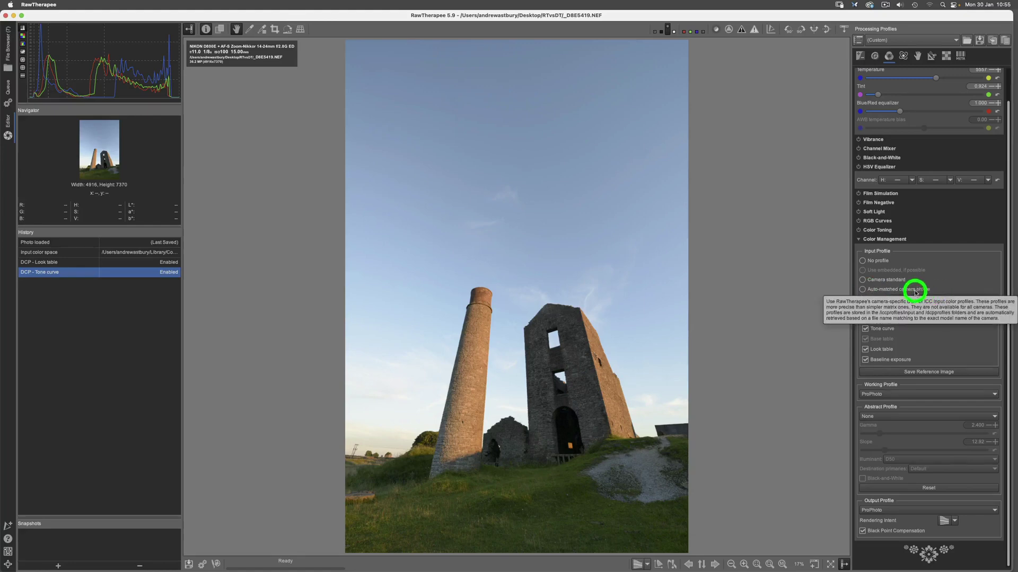
pyautogui.click(862, 291)
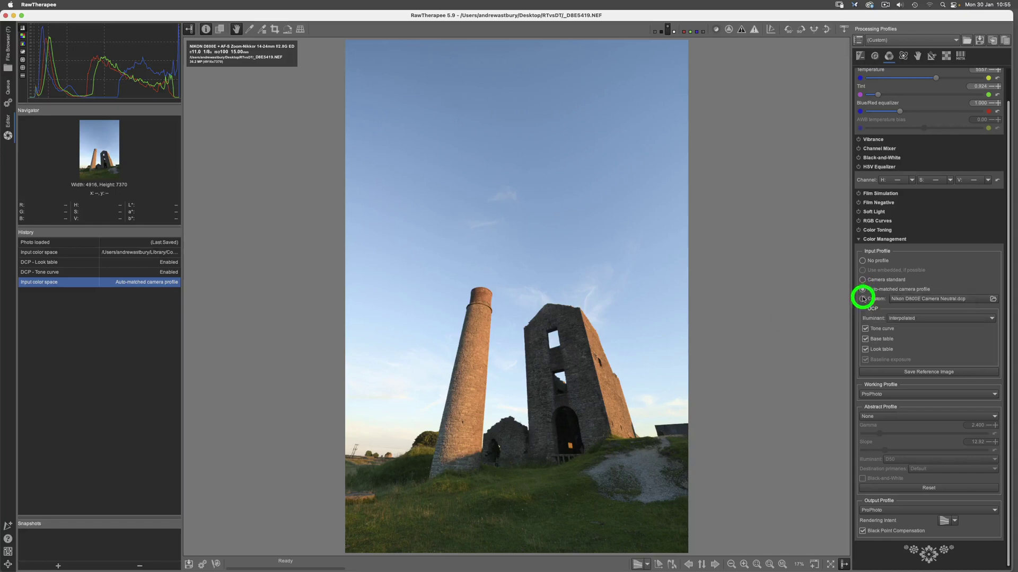
# Try the custom Nikon D800E Camera Standard.dcp, then the Auto-matched camera profile, for comparison
pyautogui.click(862, 300)
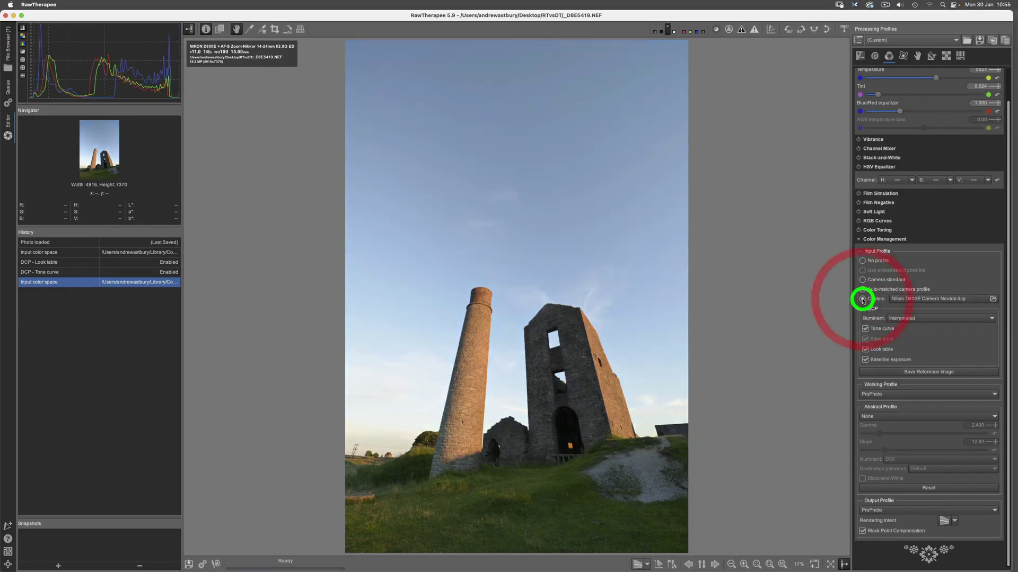
pyautogui.click(916, 302)
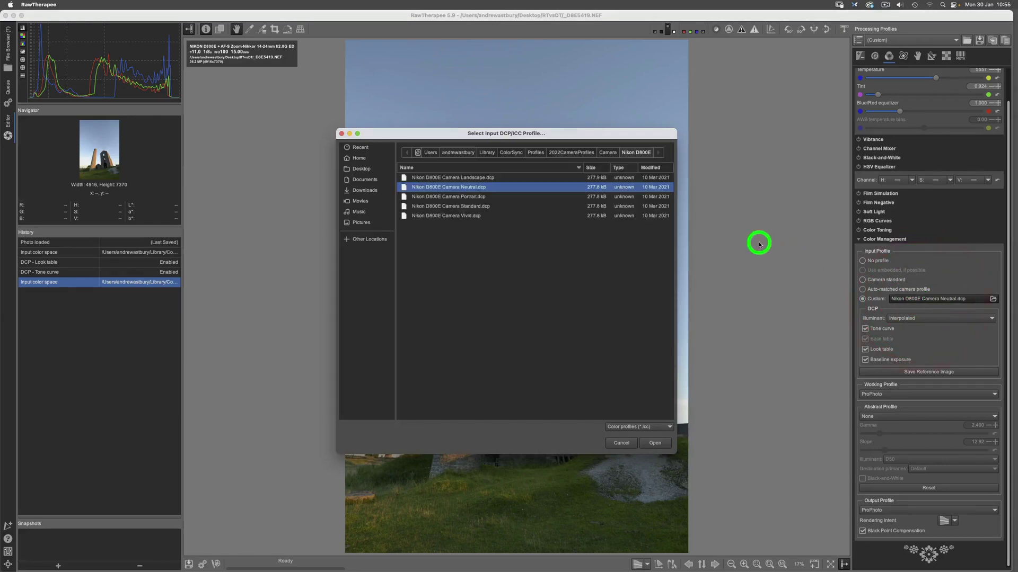
pyautogui.click(518, 206)
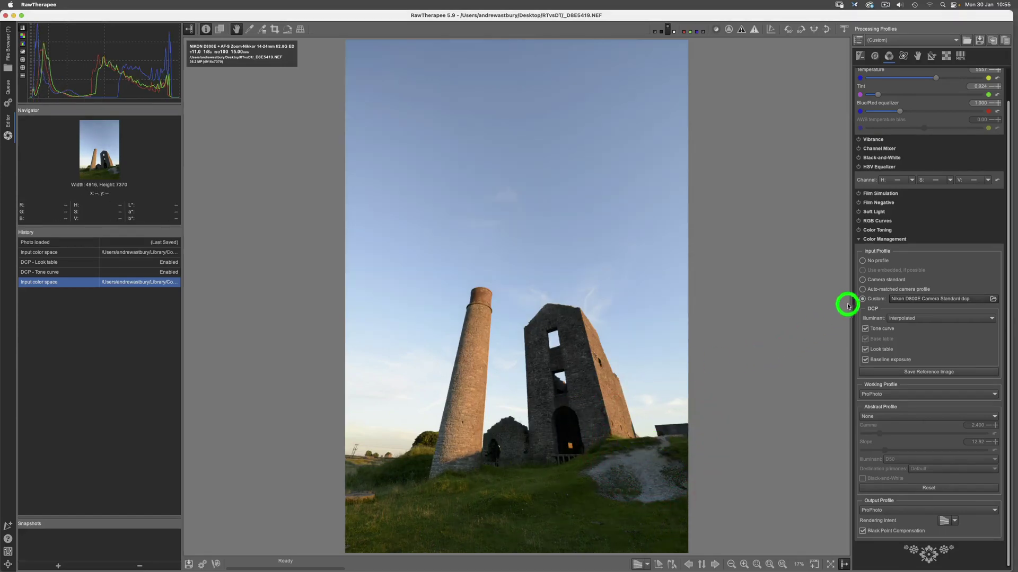
pyautogui.click(862, 290)
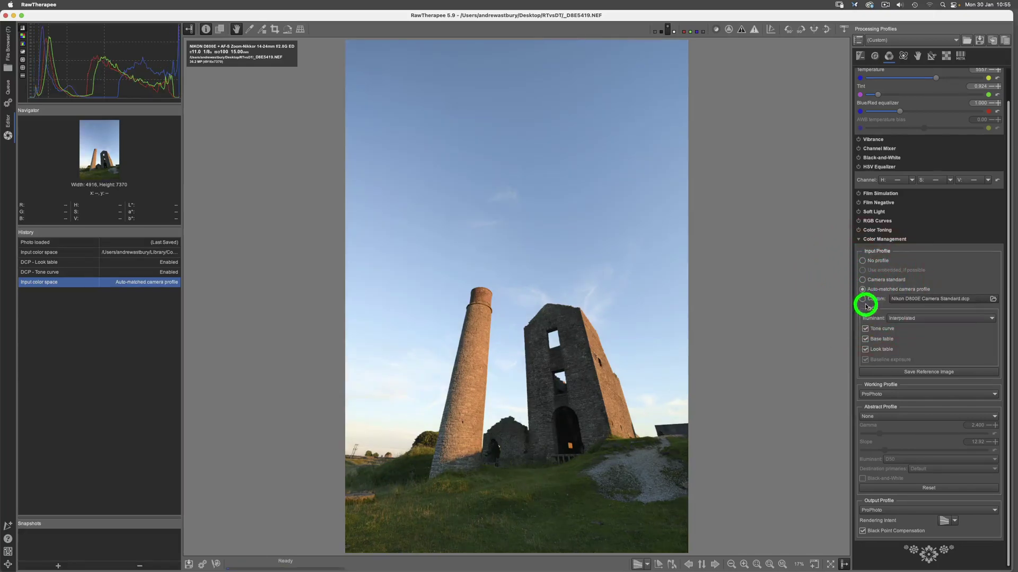
# Return to Custom and load Nikon D800E Camera Neutral.dcp as the input profile
pyautogui.click(862, 300)
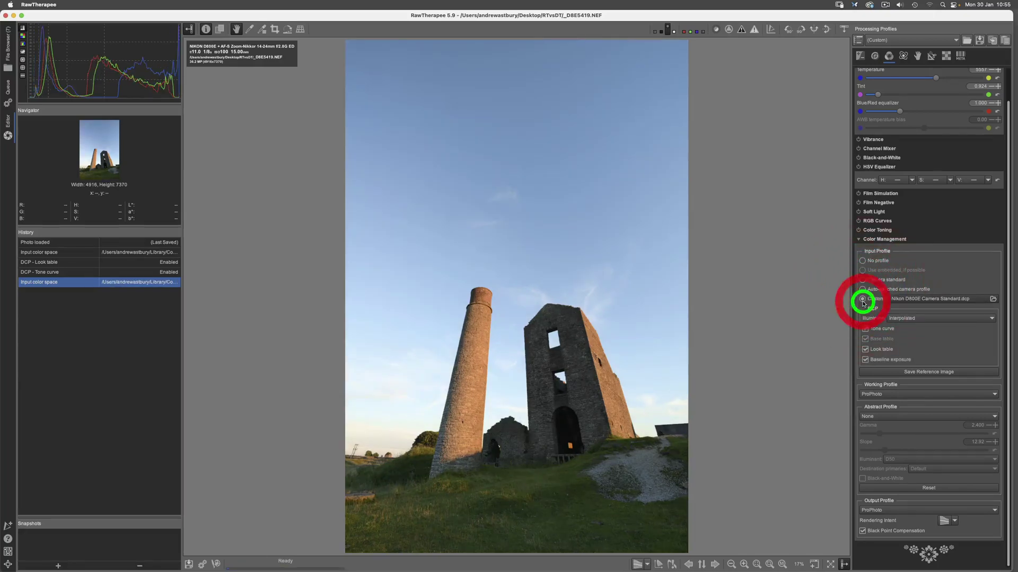
pyautogui.click(901, 299)
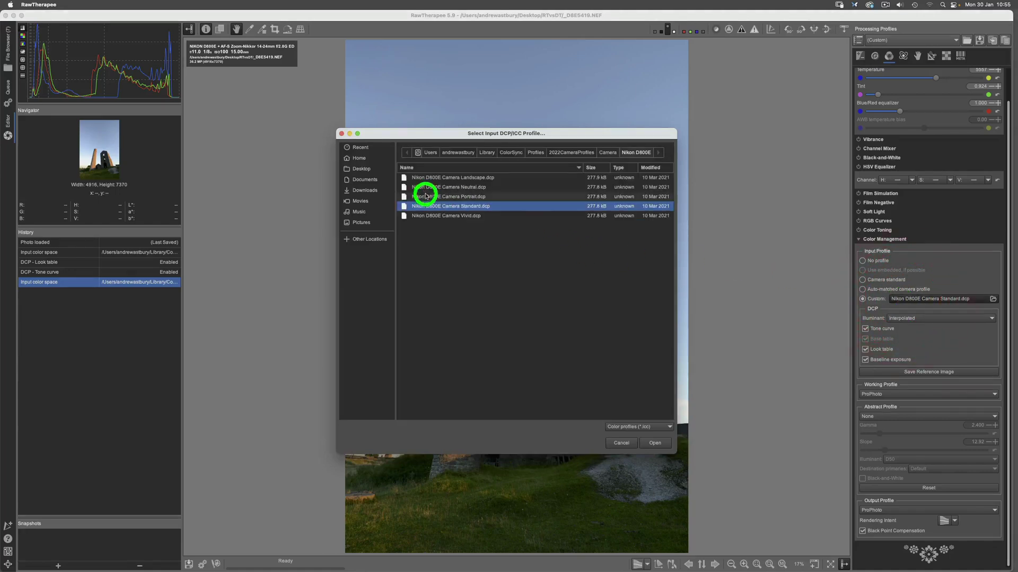
pyautogui.click(446, 188)
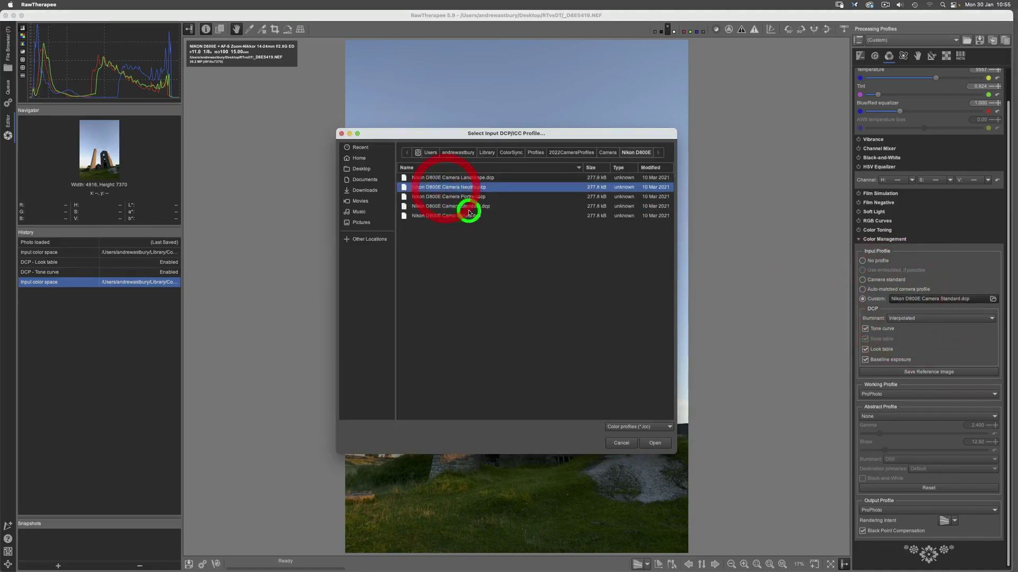
pyautogui.click(650, 443)
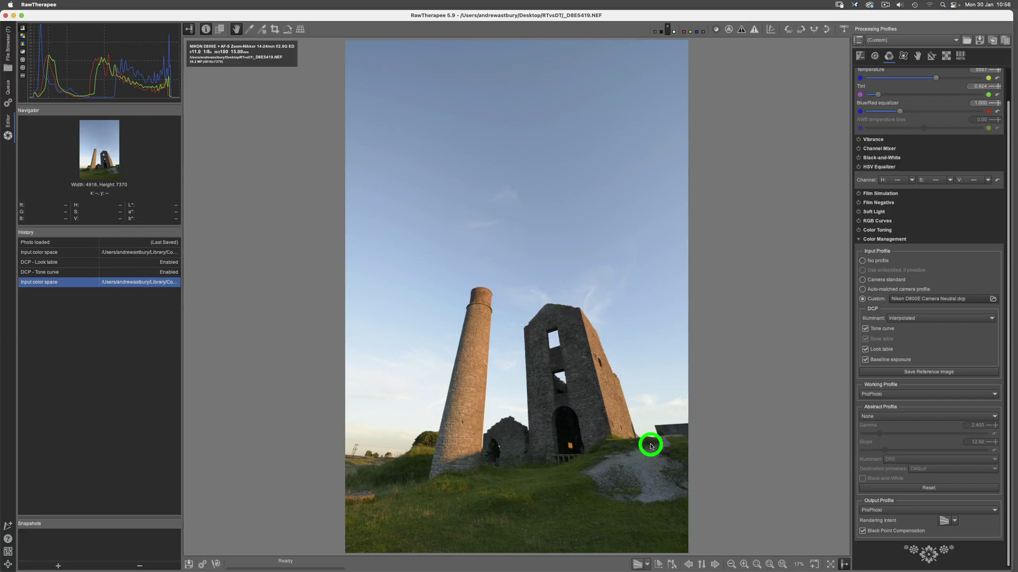
pyautogui.scroll(-1, 679, 402)
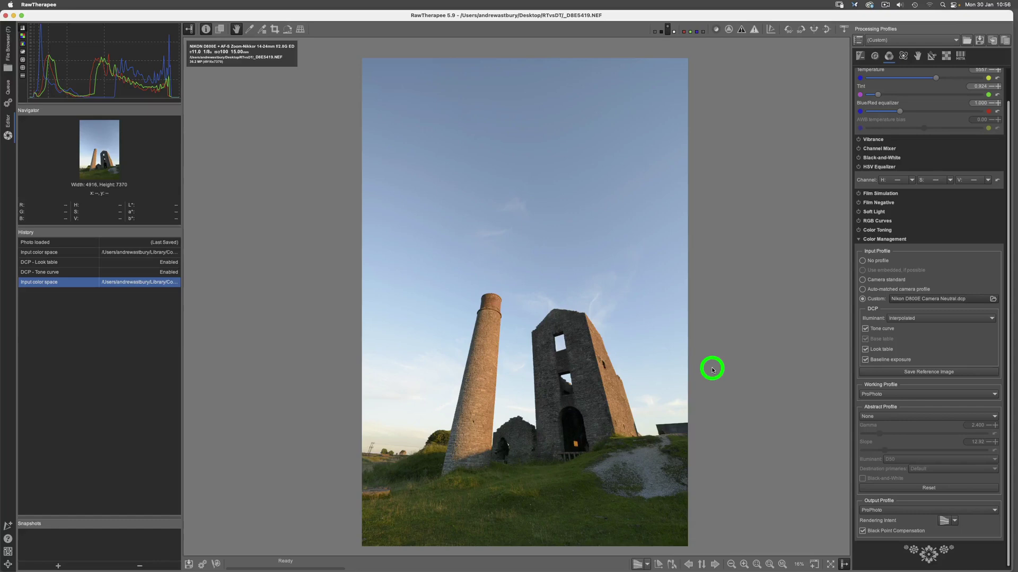
# Enable Dynamic Range Compression under Exposure, at amount 20, detail 30 and anchor 50
pyautogui.click(861, 56)
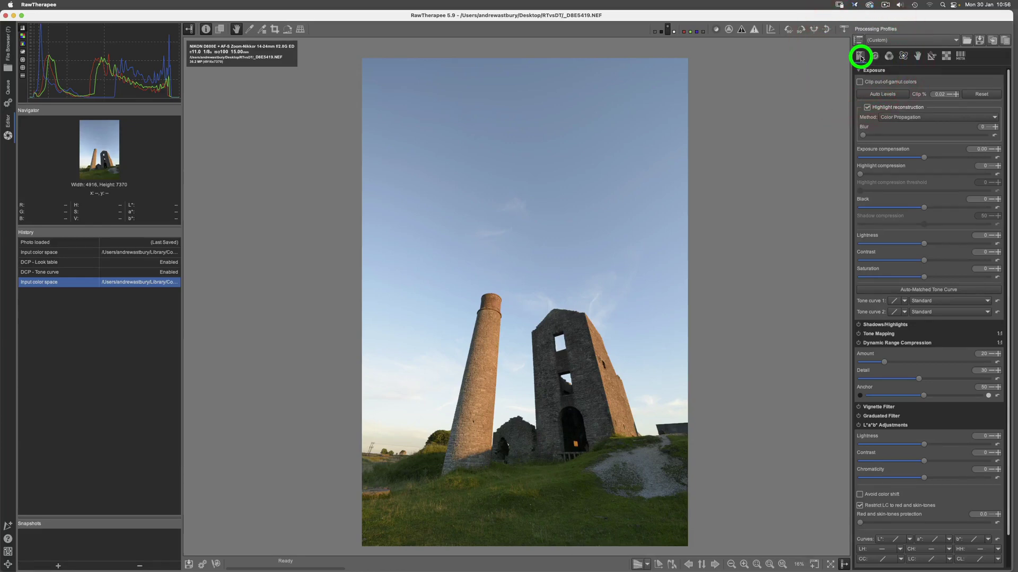
pyautogui.click(859, 344)
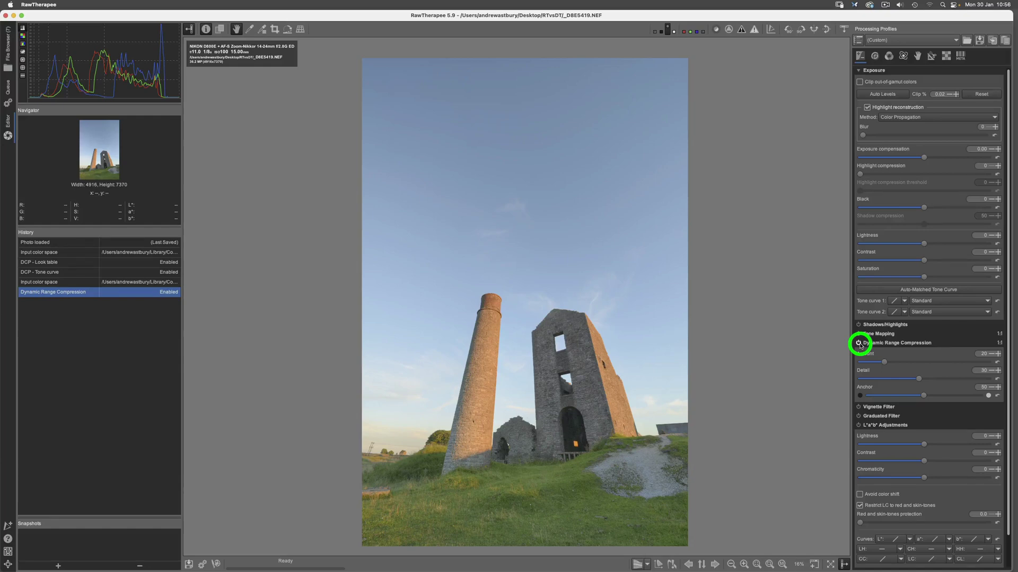
# Replace the custom input profile file with Nikon D800E Camera Standard.dcp
pyautogui.click(893, 58)
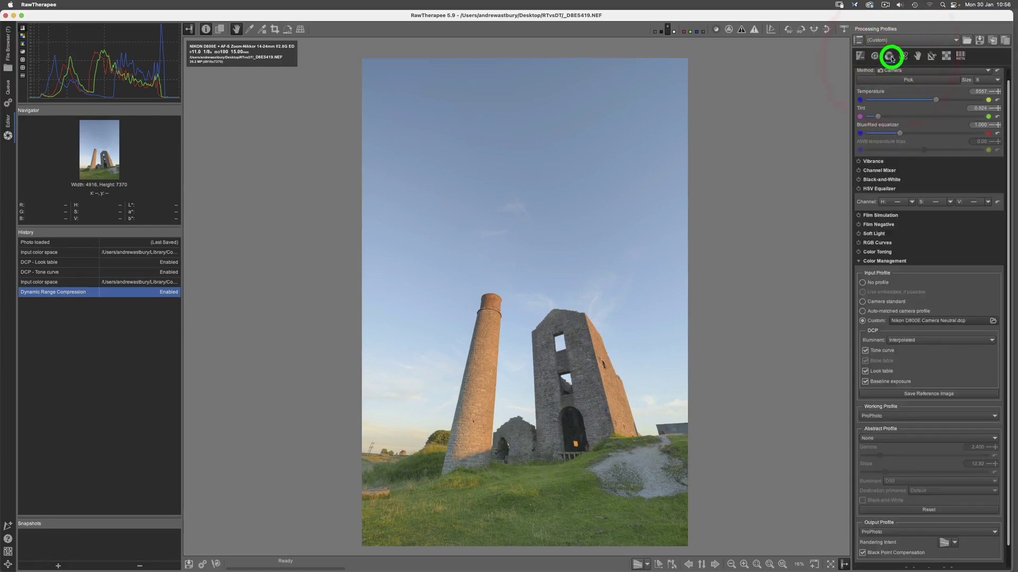
pyautogui.click(904, 322)
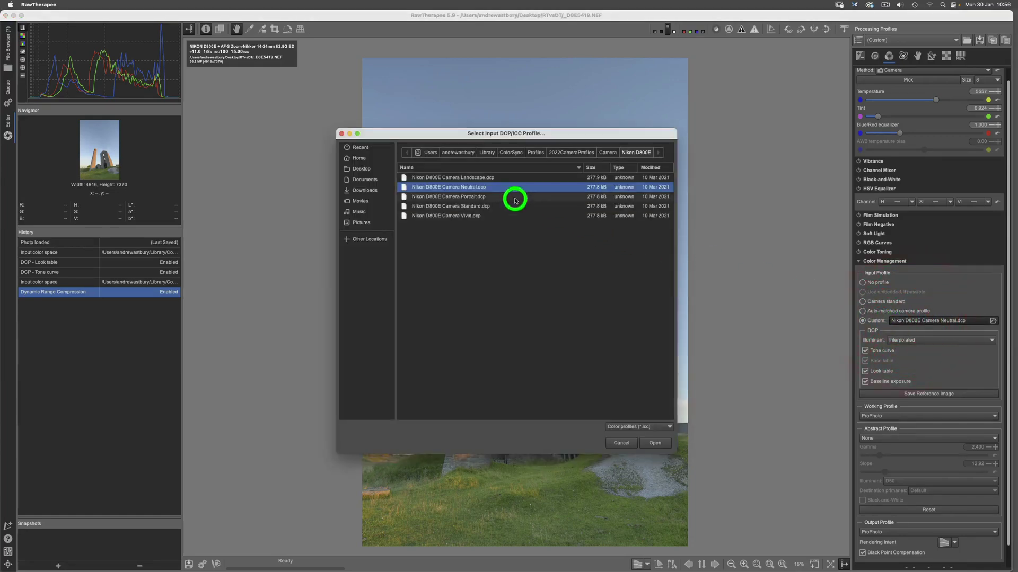
pyautogui.click(474, 207)
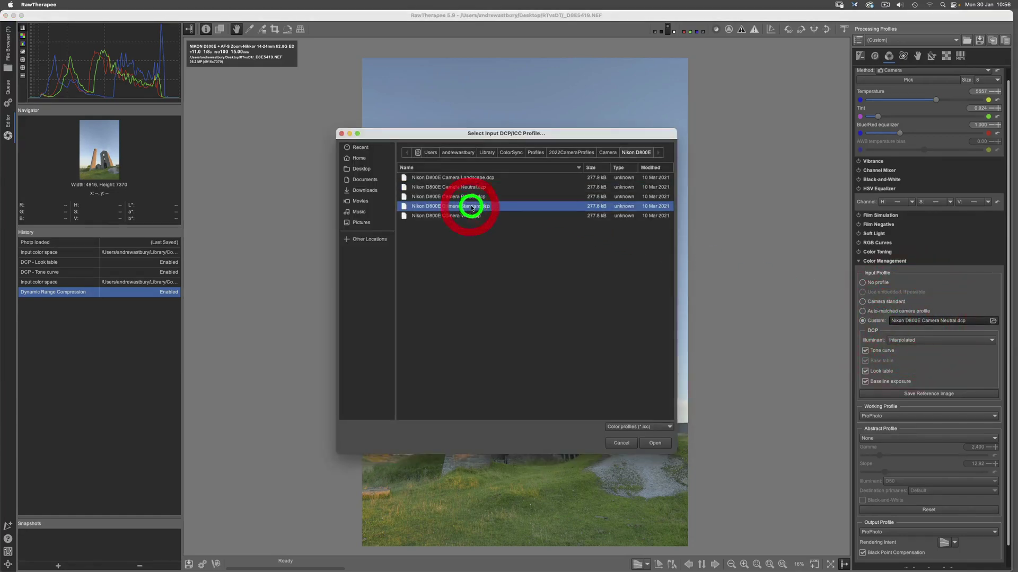
pyautogui.click(654, 443)
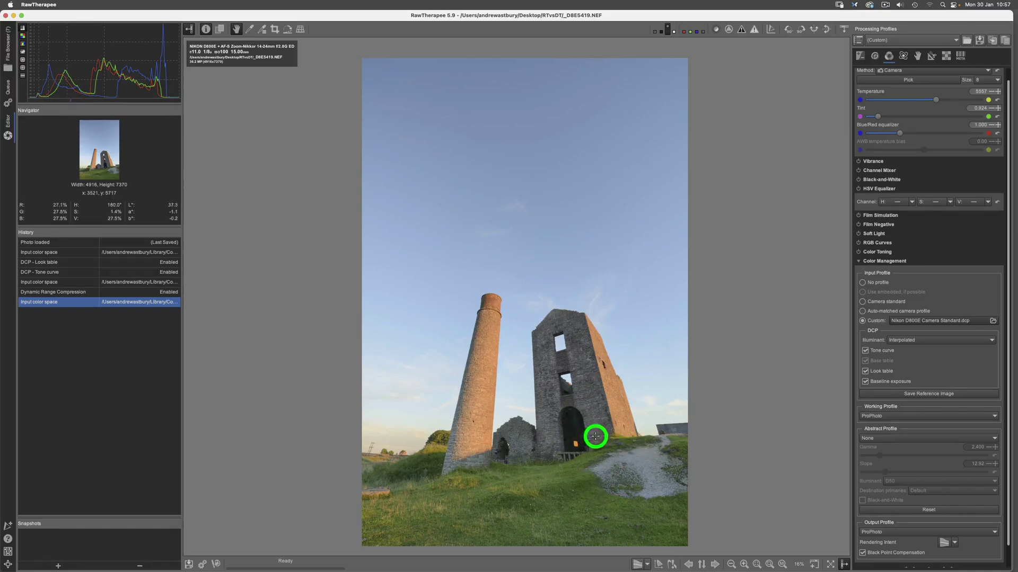
# Switch Dynamic Range Compression off and back on to compare, leaving it enabled
pyautogui.click(860, 56)
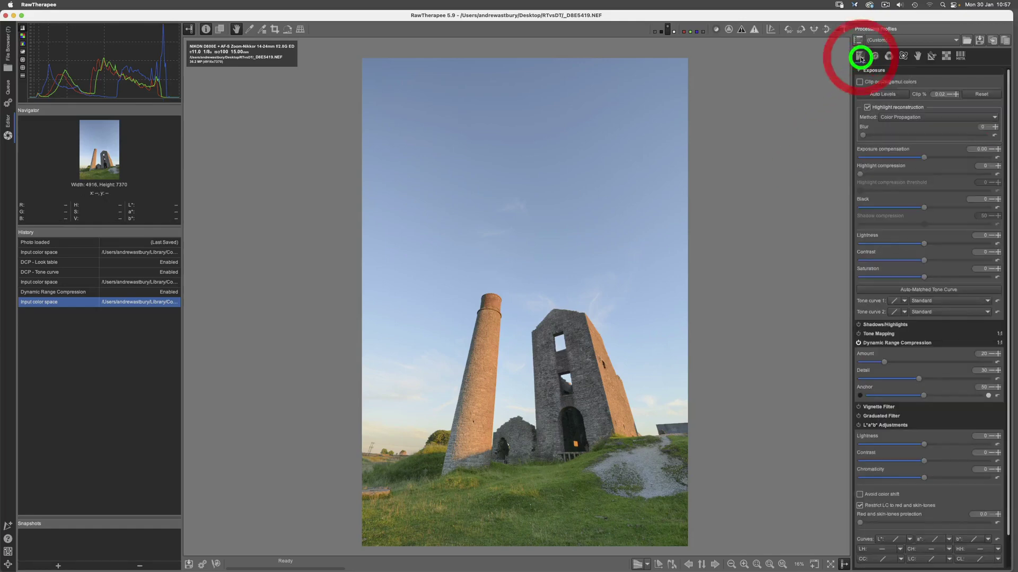
pyautogui.click(858, 344)
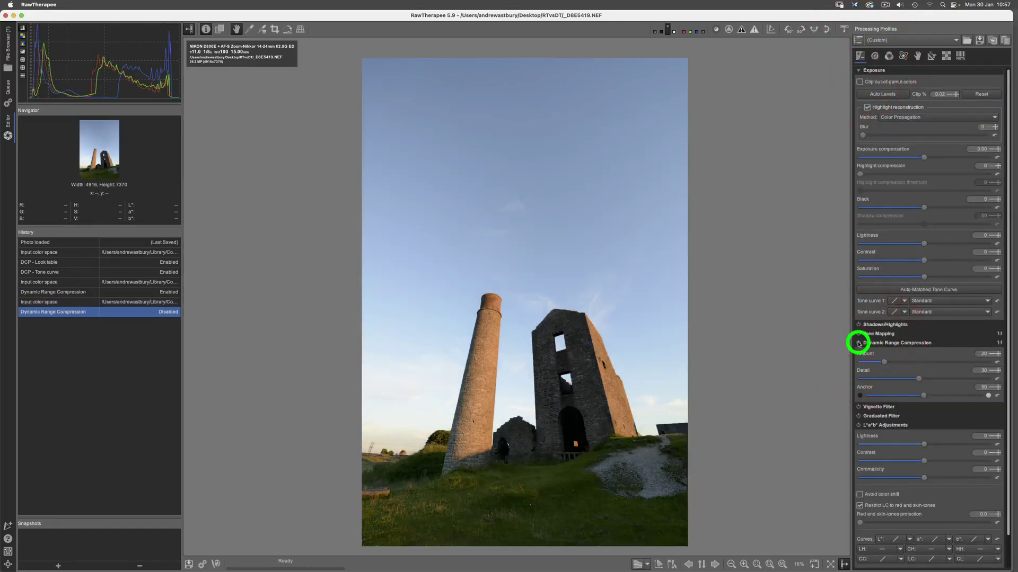
pyautogui.click(858, 344)
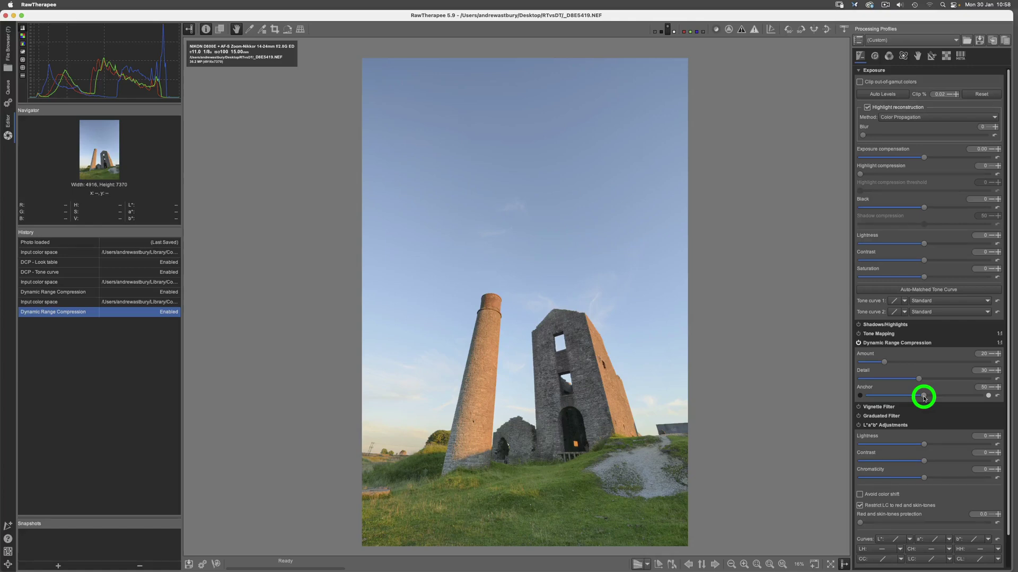
# Try a Dynamic Range Compression anchor of 21, compare on/off, then settle the anchor at 72
pyautogui.moveTo(924, 398); pyautogui.dragTo(891, 398)
pyautogui.click(891, 397)
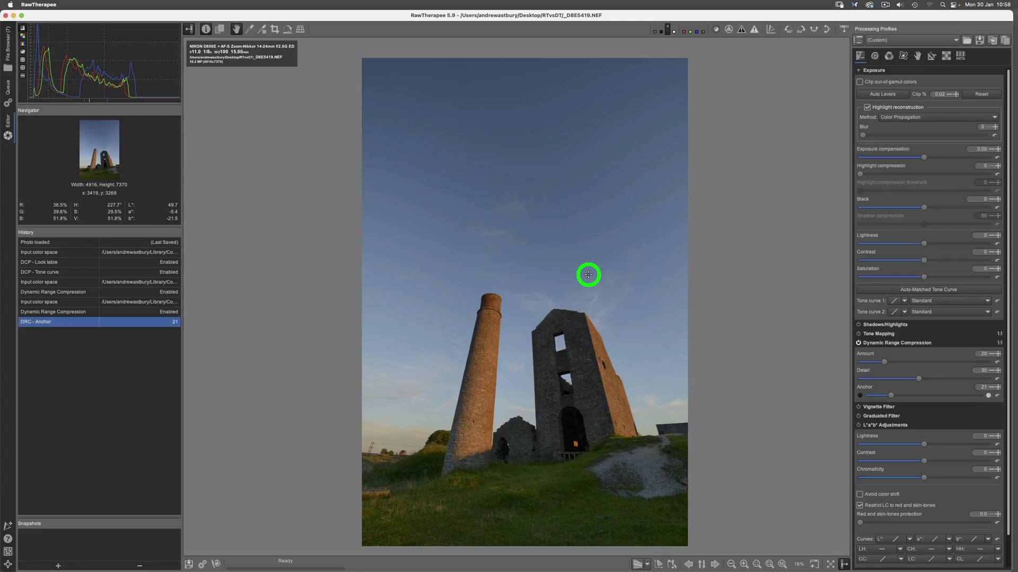
pyautogui.click(857, 344)
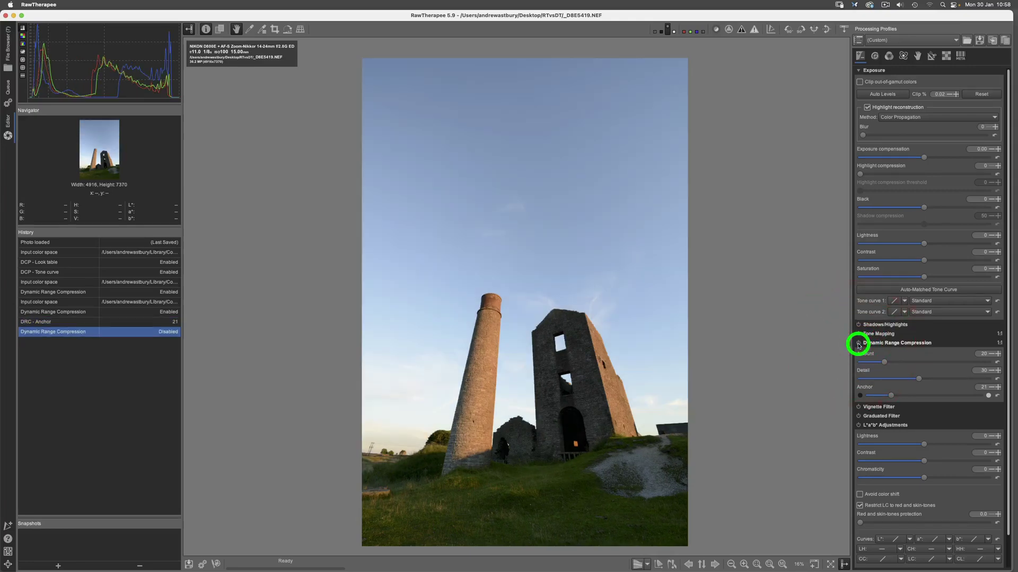
pyautogui.click(858, 344)
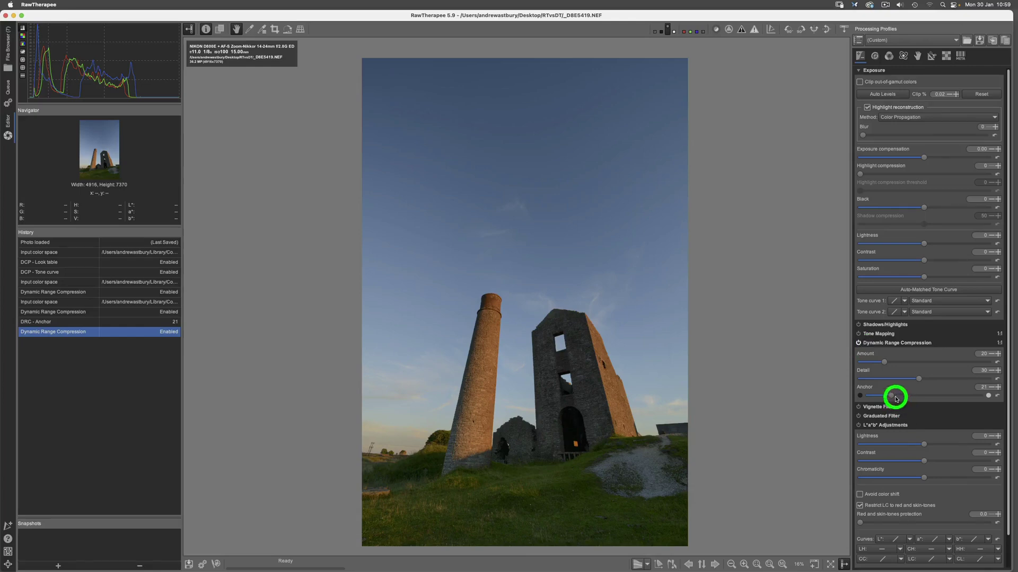
pyautogui.moveTo(891, 396); pyautogui.dragTo(948, 397)
pyautogui.click(949, 397)
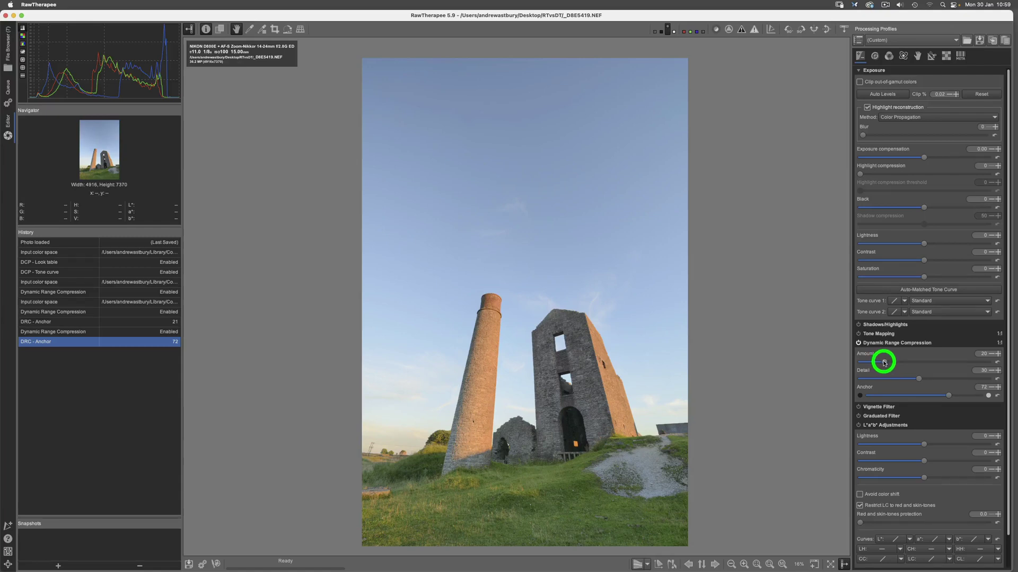
# Raise the Dynamic Range Compression amount to 44, then bring it back to 30
pyautogui.moveTo(884, 363); pyautogui.dragTo(914, 362)
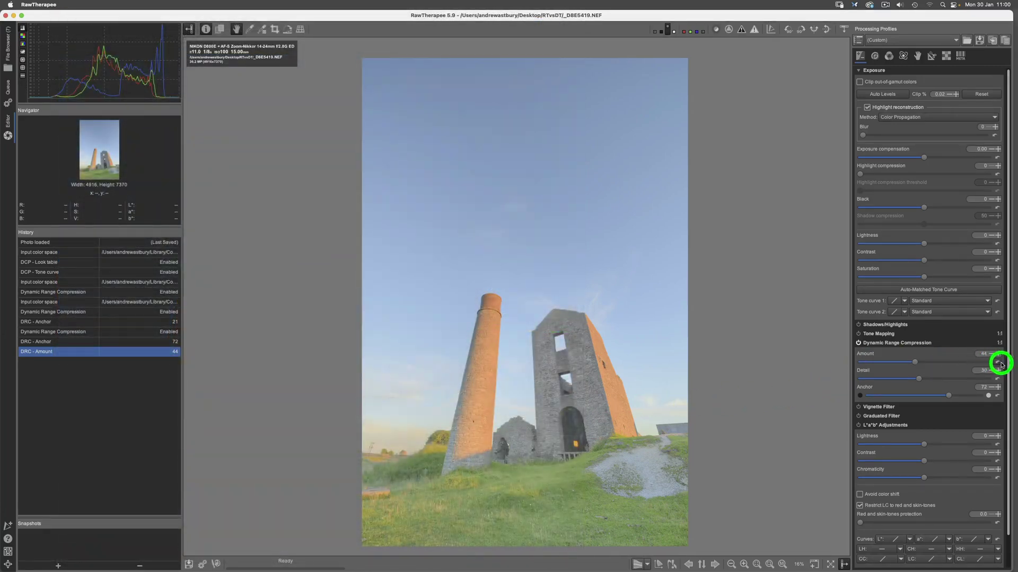
pyautogui.click(997, 363)
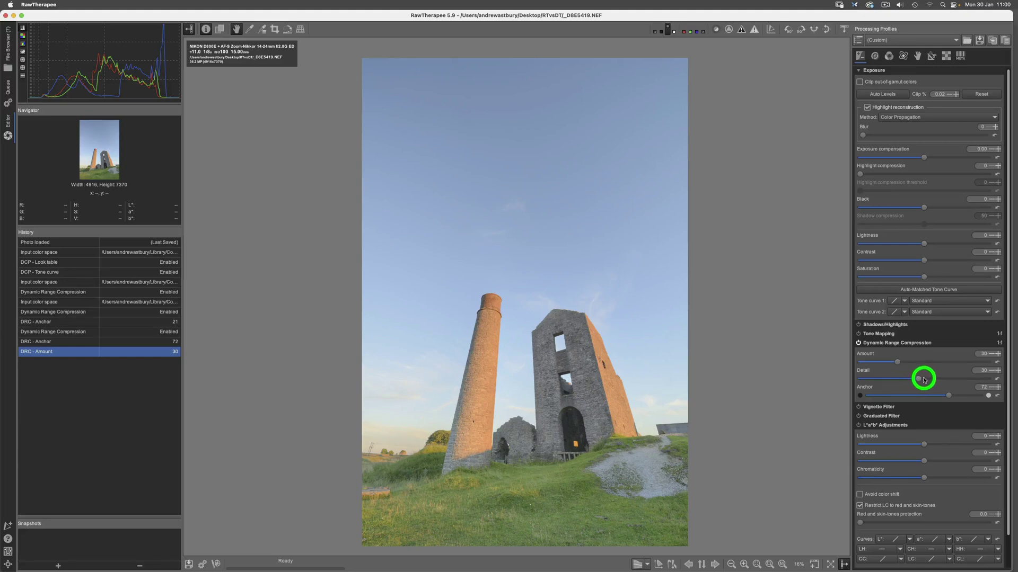
# Increase Dynamic Range Compression detail from 30 to 89, keeping amount 30 and anchor 72
pyautogui.moveTo(925, 380); pyautogui.dragTo(948, 379)
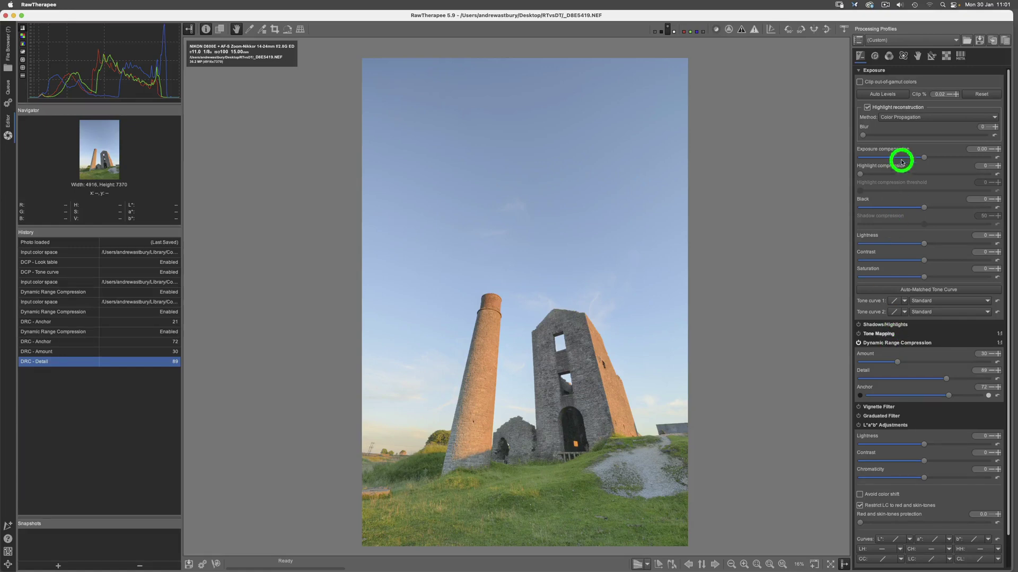
# Briefly compare the Auto-matched camera profile, then return to Custom Nikon D800E Camera Standard.dcp
pyautogui.click(889, 56)
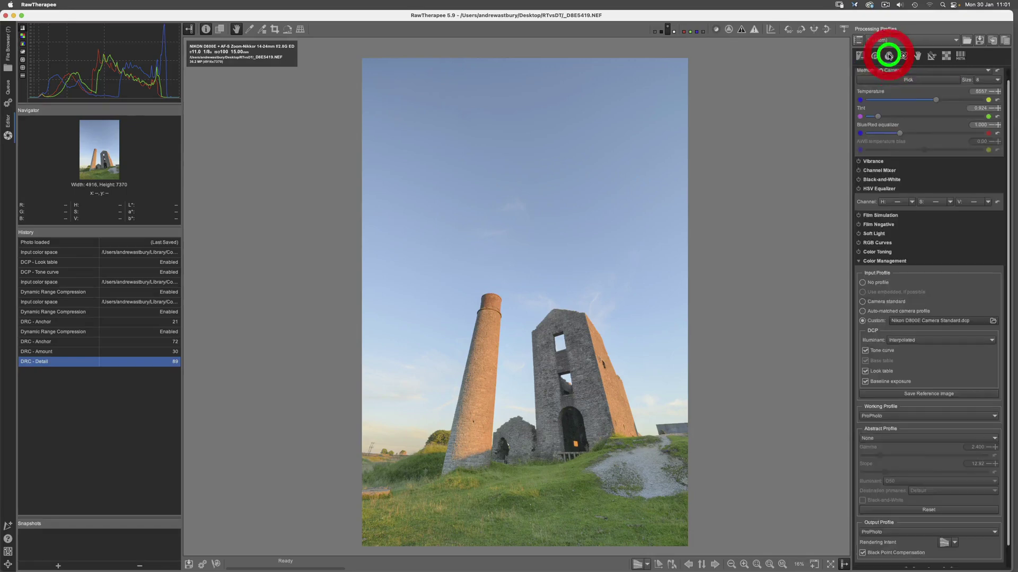
pyautogui.click(863, 312)
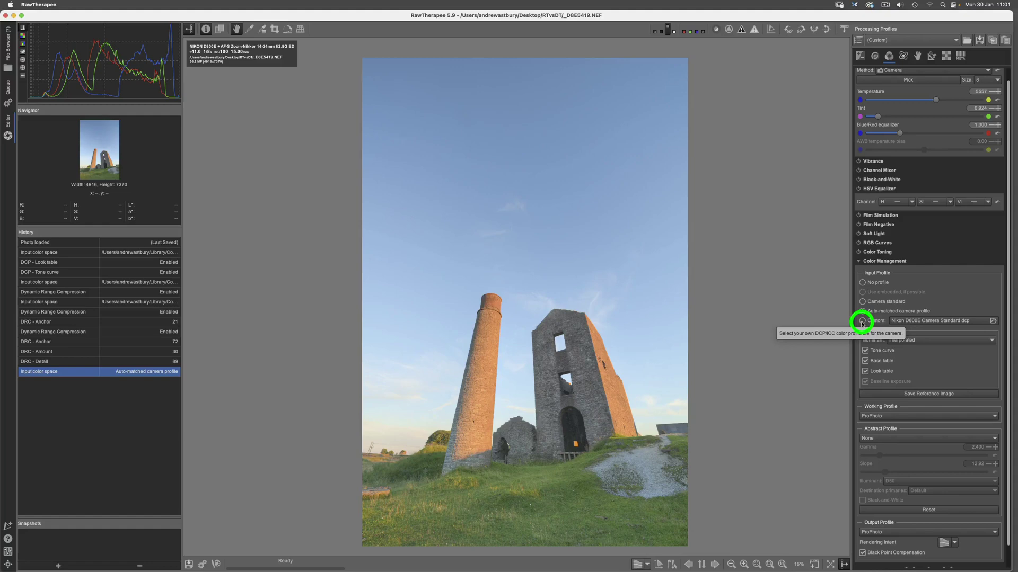
pyautogui.click(862, 321)
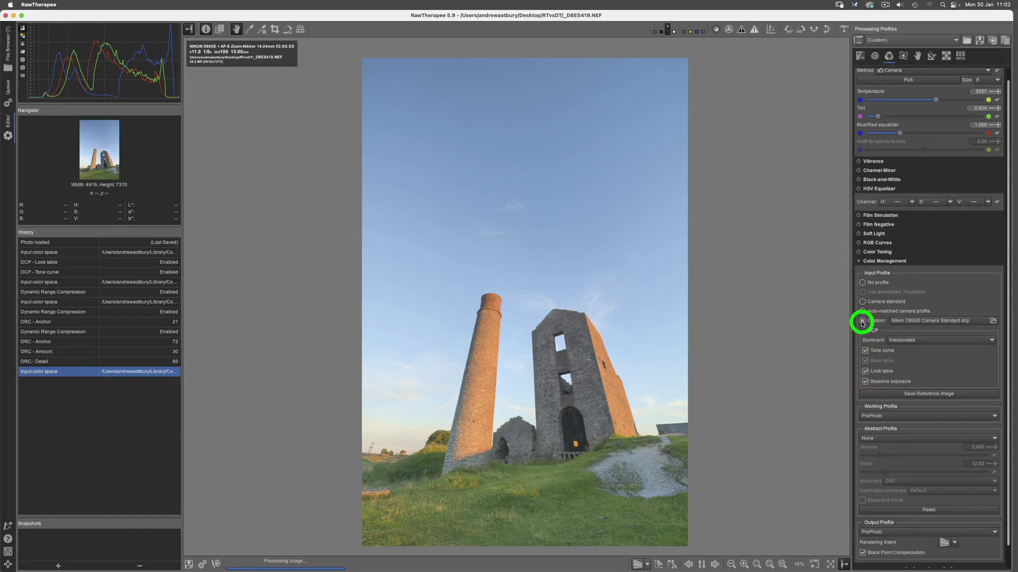